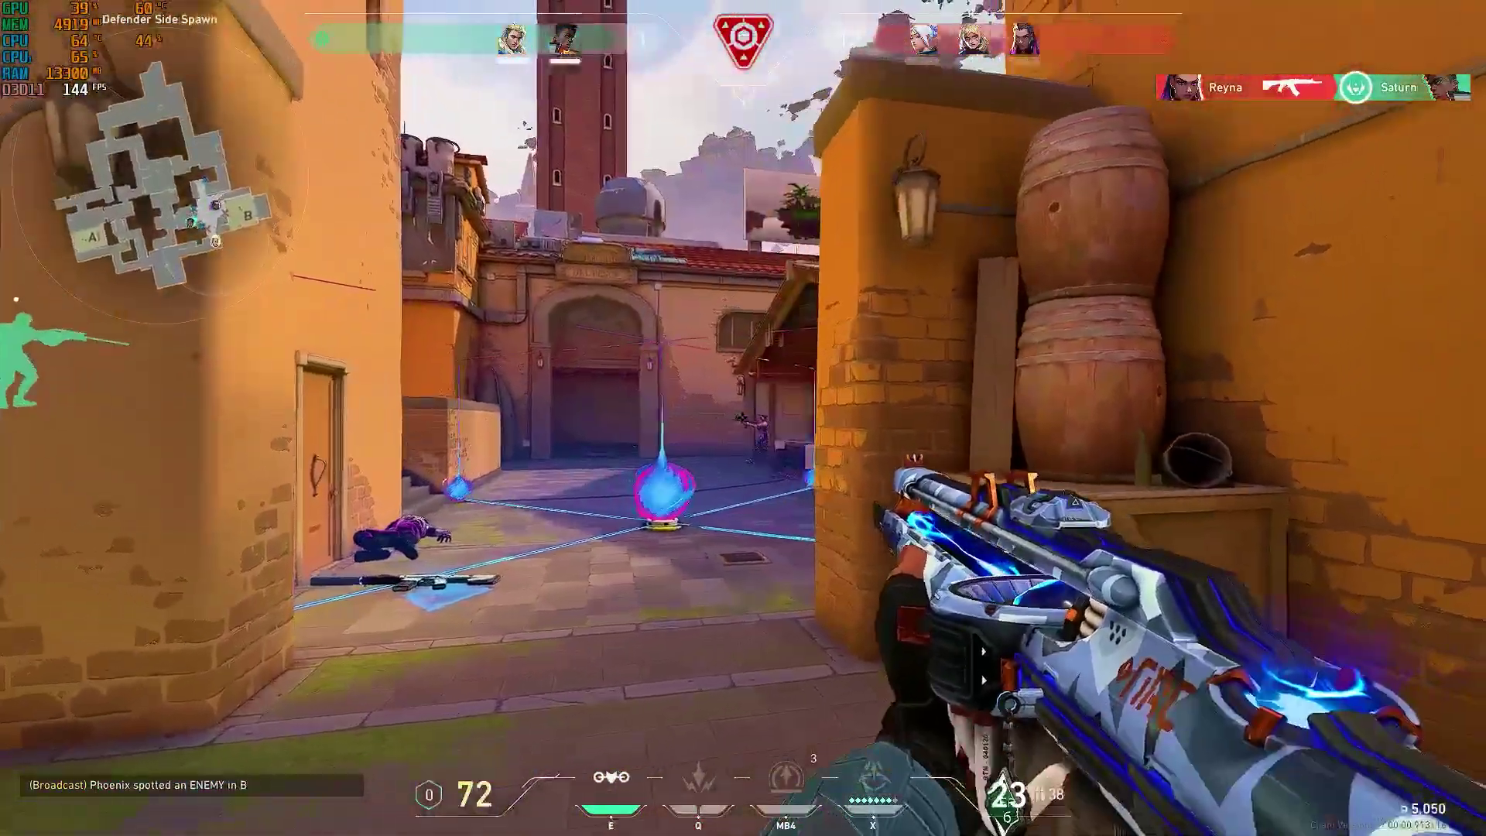
pyautogui.press('r')
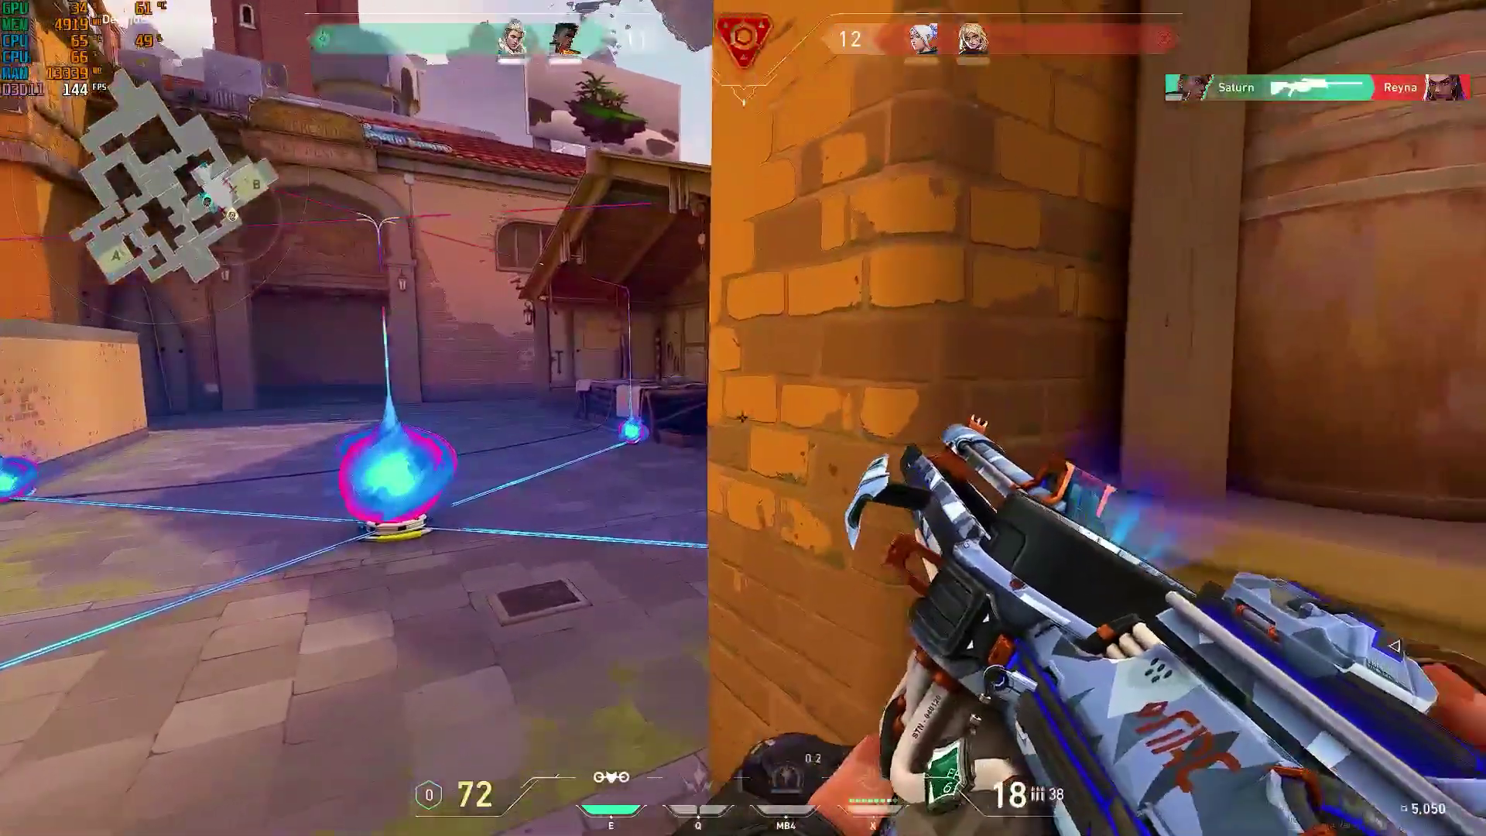
pyautogui.press('w')
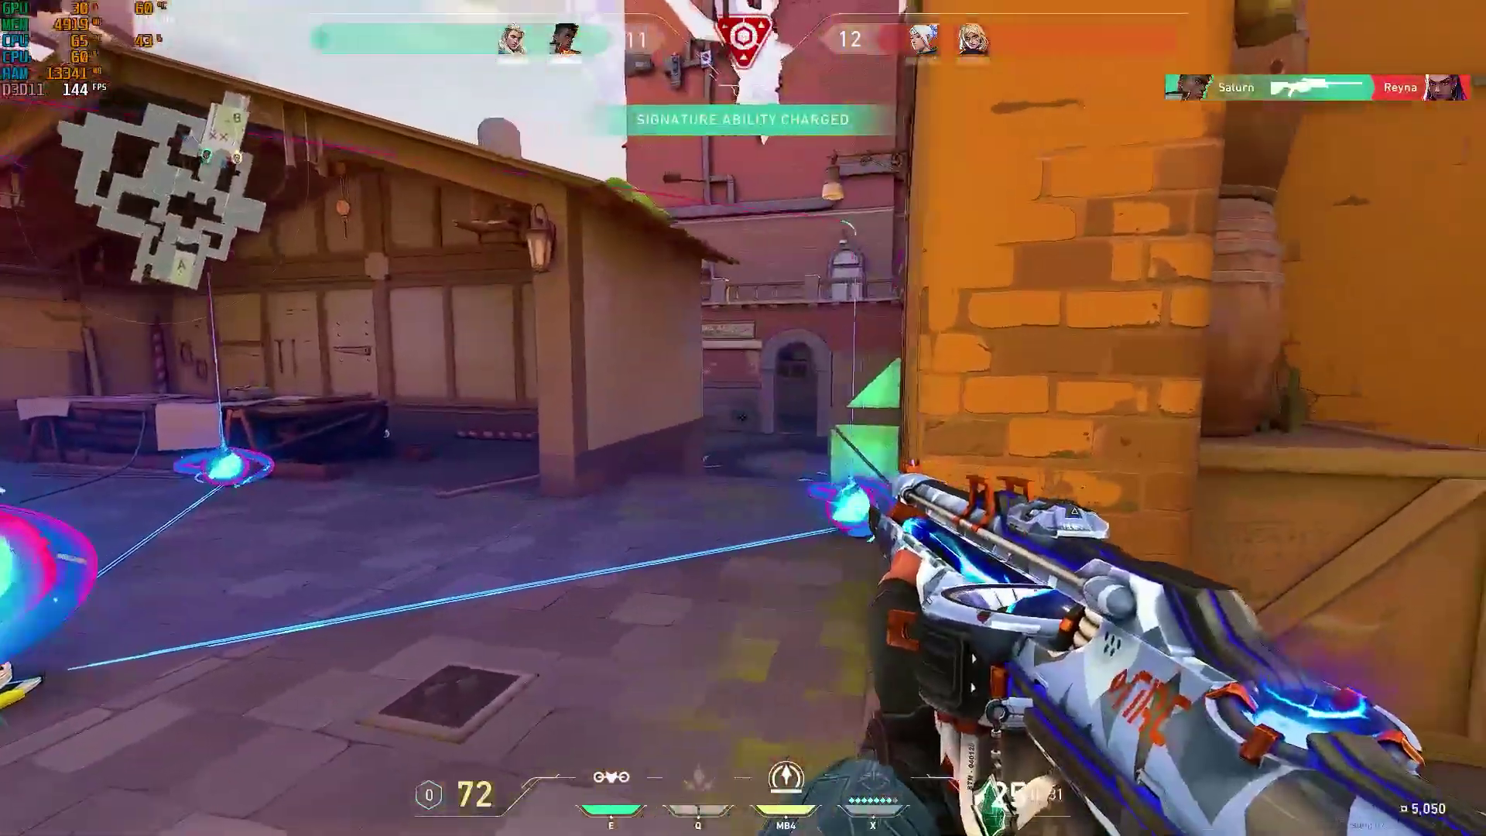
pyautogui.press('e')
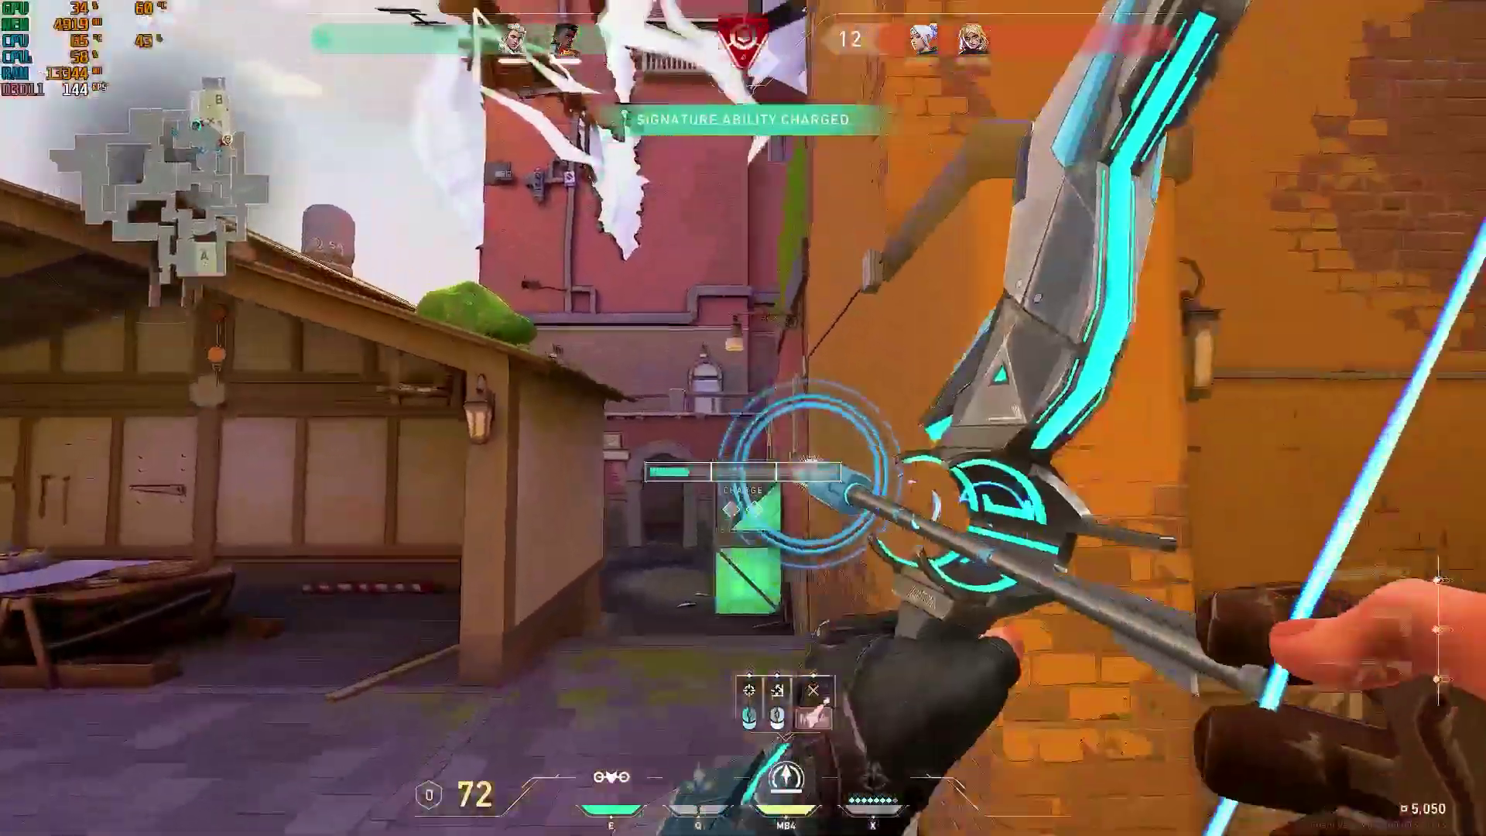
pyautogui.click(743, 418)
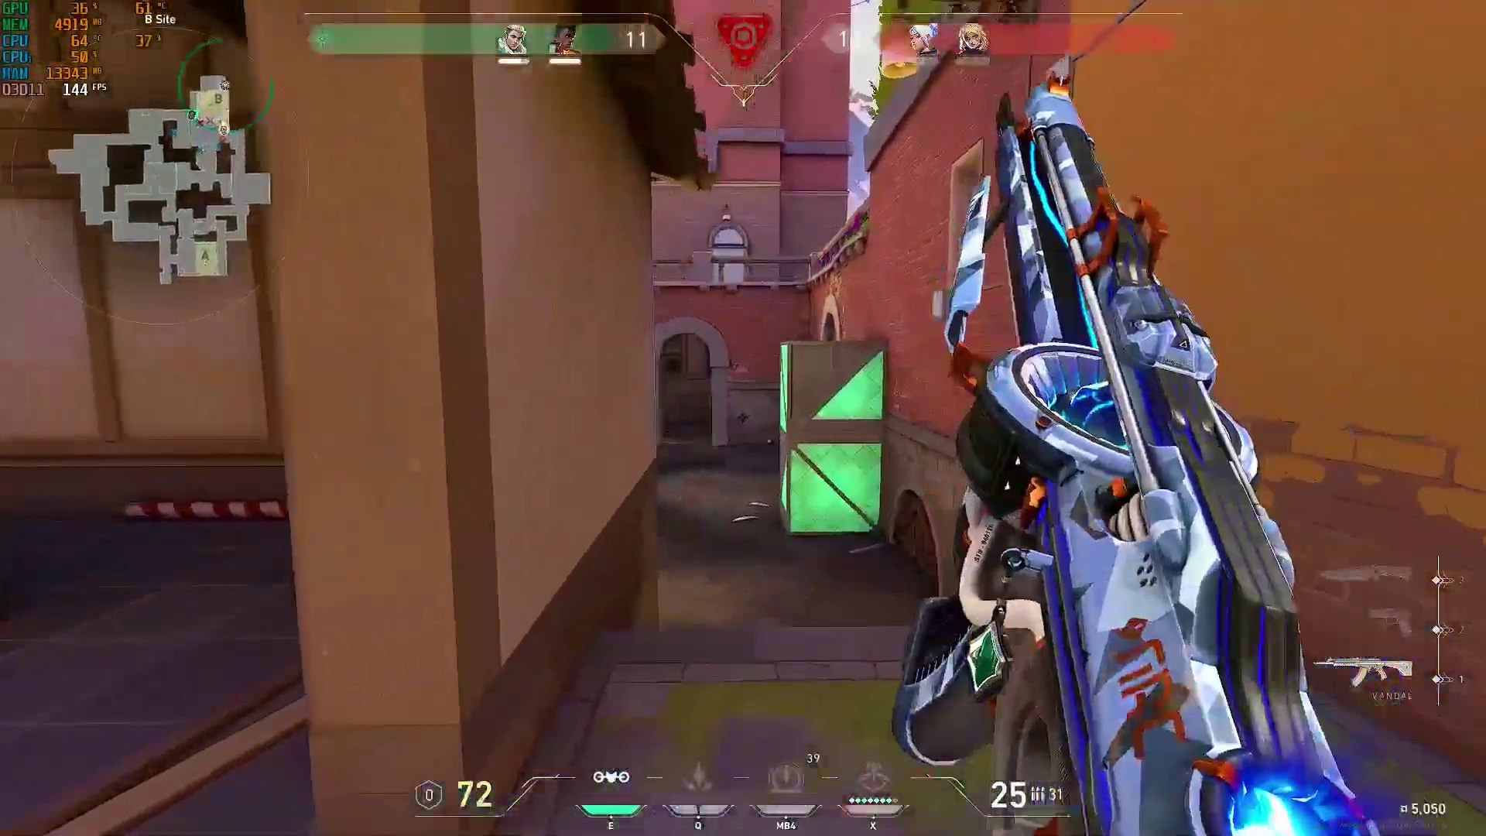
pyautogui.press('w')
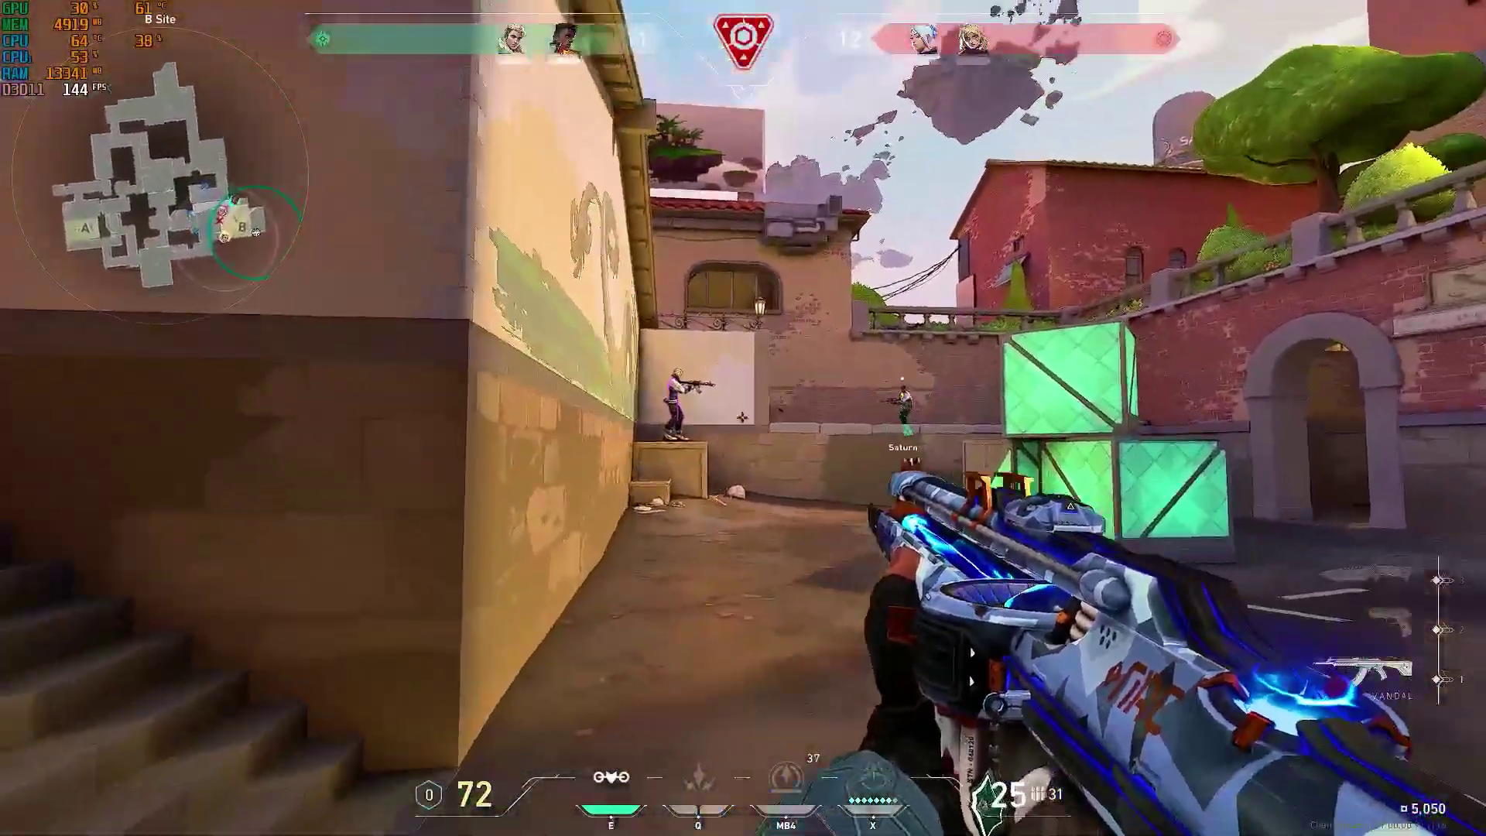
pyautogui.click(743, 418)
pyautogui.click(743, 418)
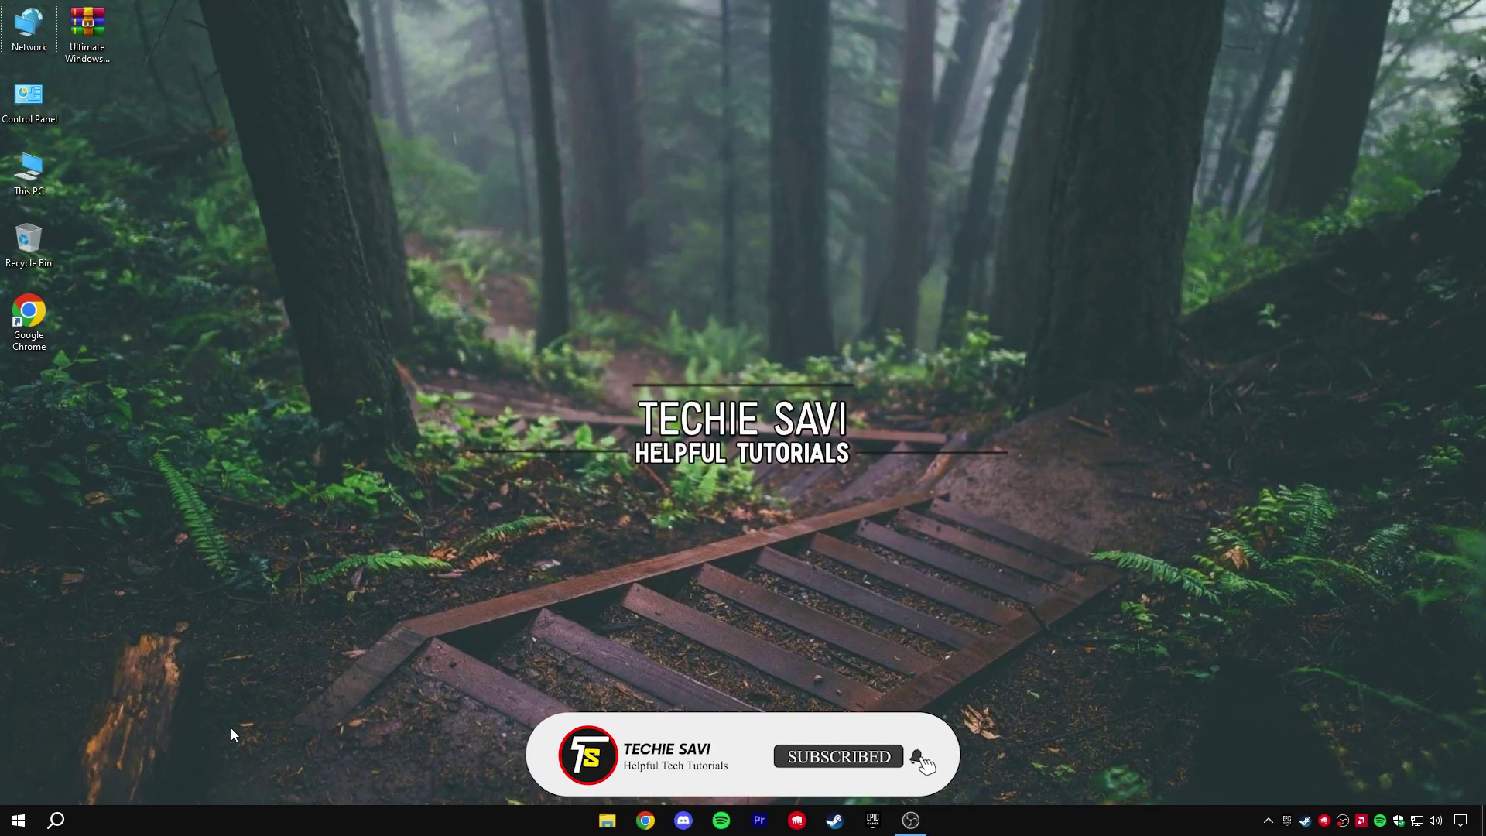
# Search Windows for "Power Plan" and open the Edit power plan settings
pyautogui.click(58, 820)
pyautogui.write('Power')
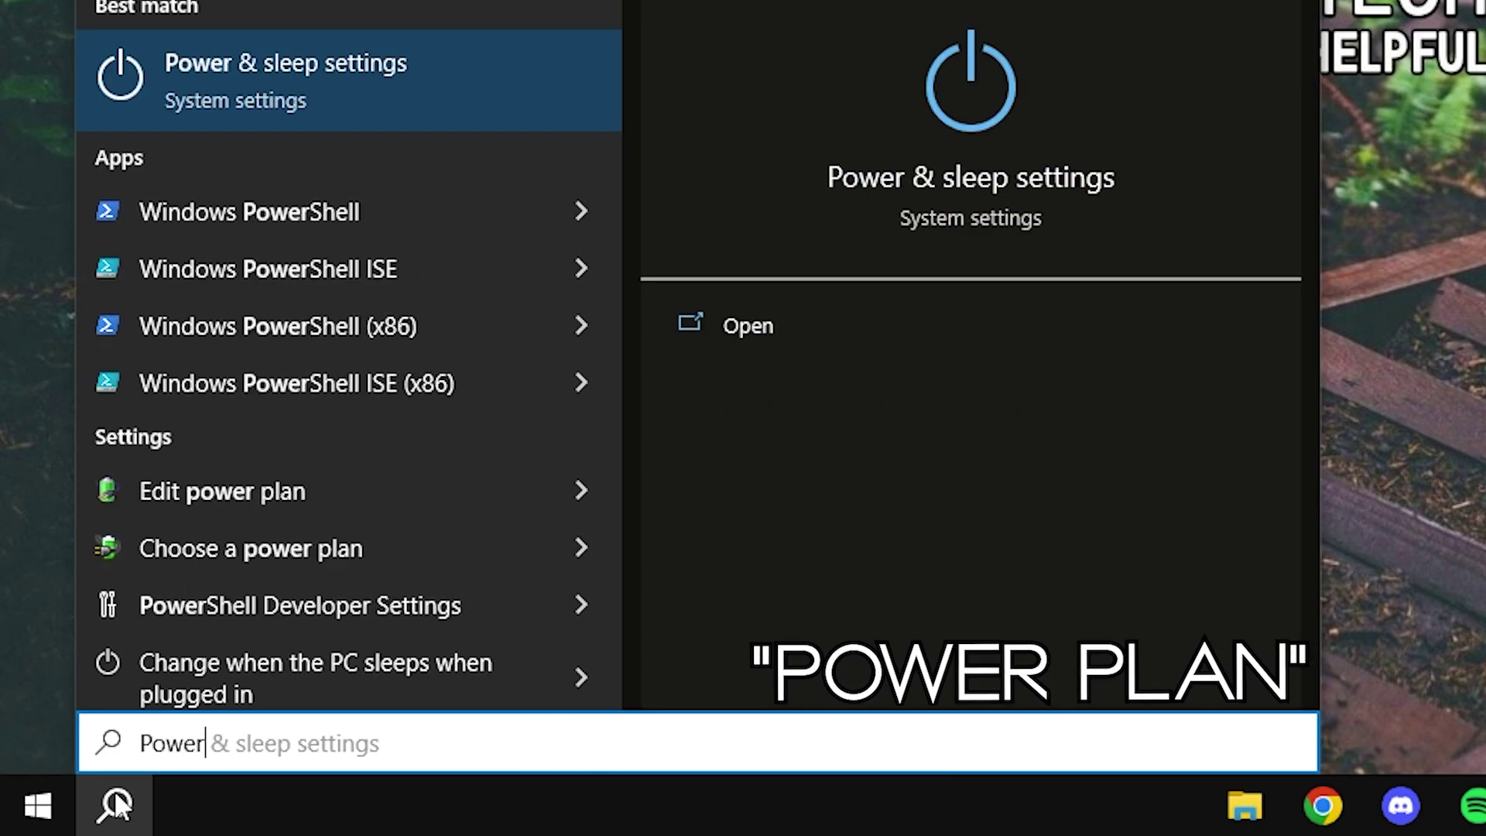
pyautogui.write(' Plan')
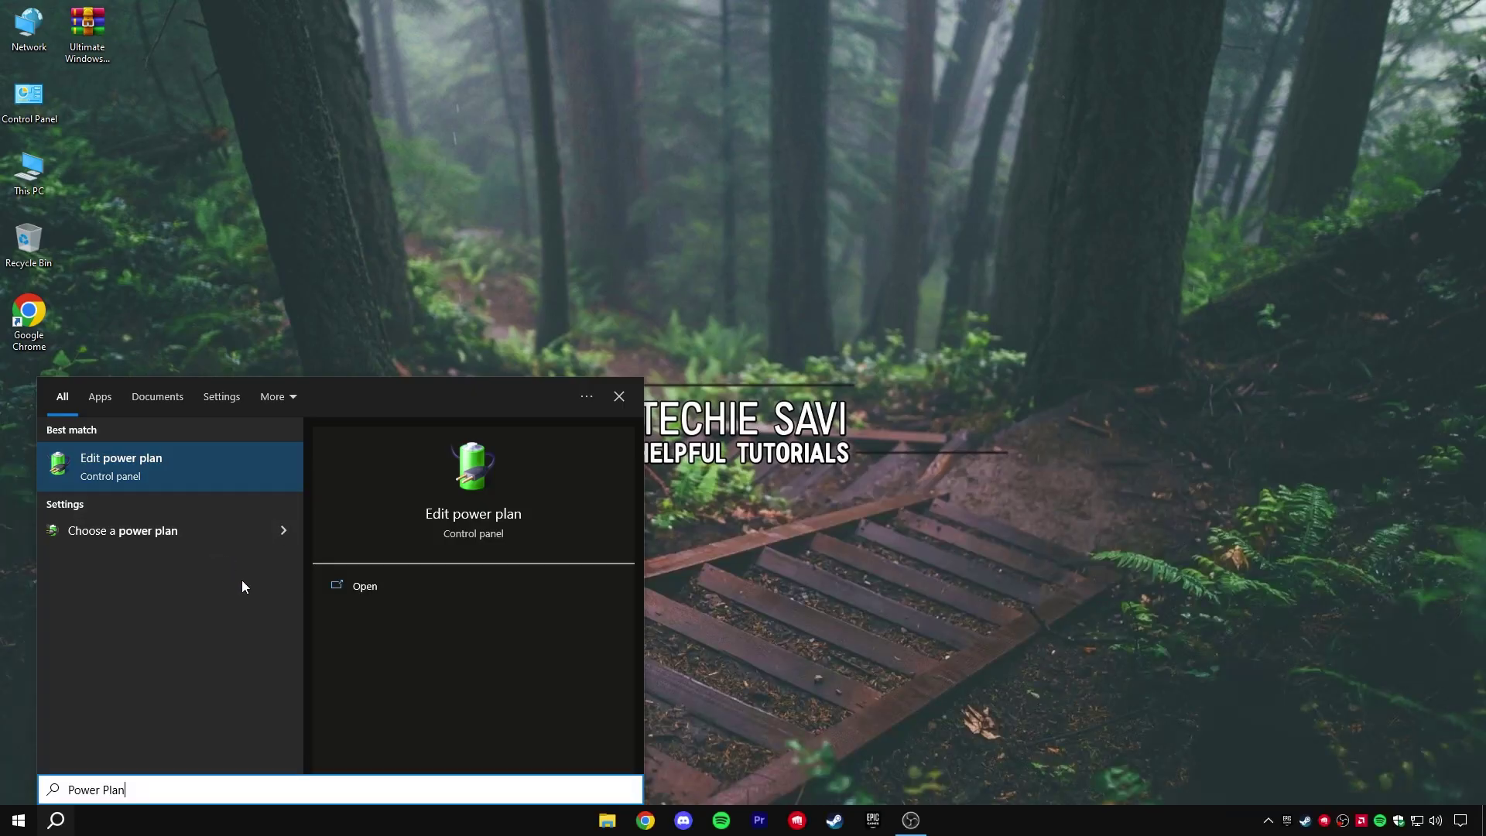
pyautogui.click(375, 590)
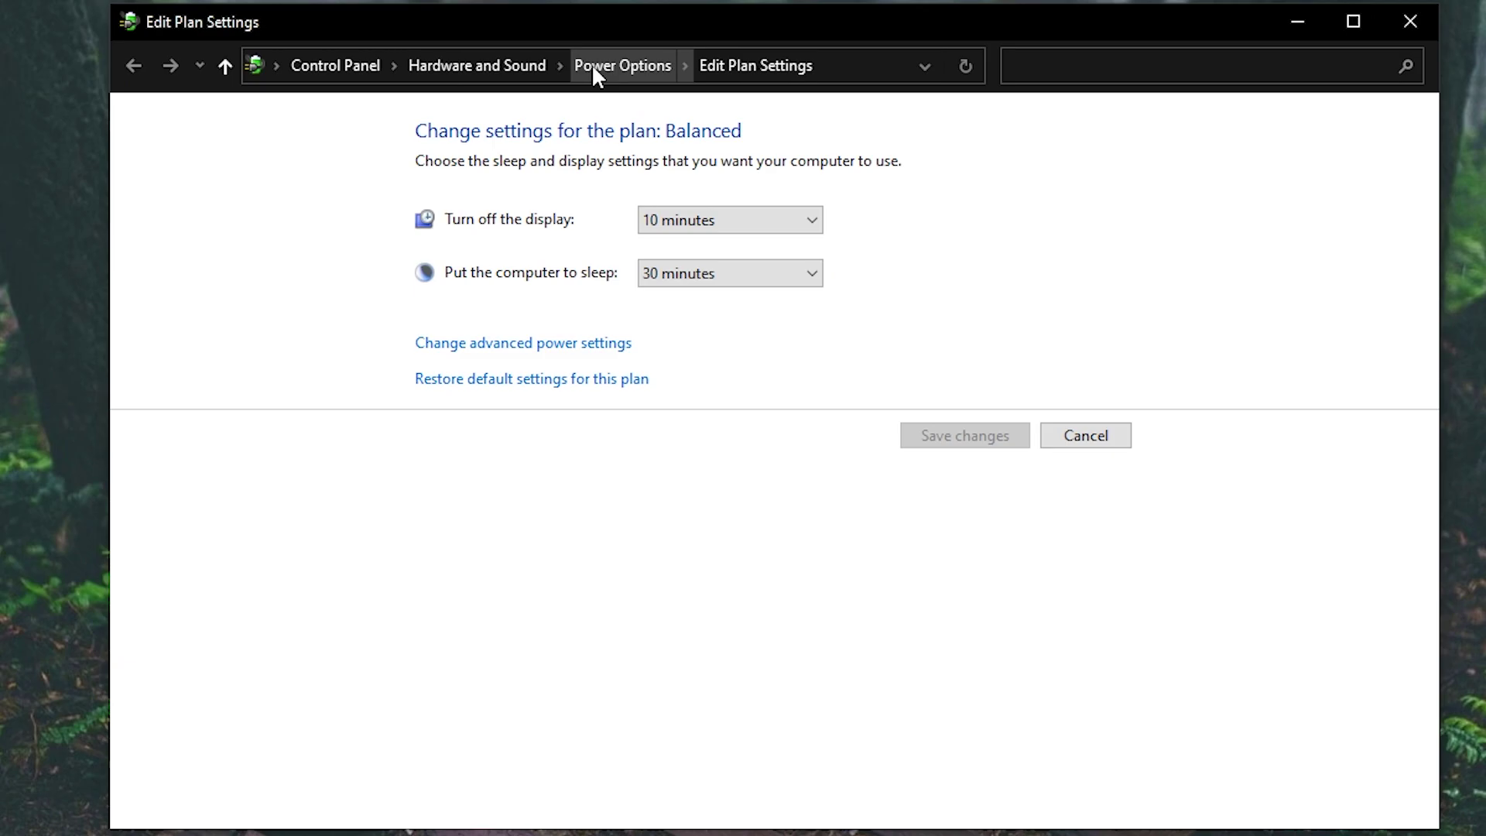
# Select the High performance plan in Power Options and open its advanced power settings
pyautogui.click(593, 67)
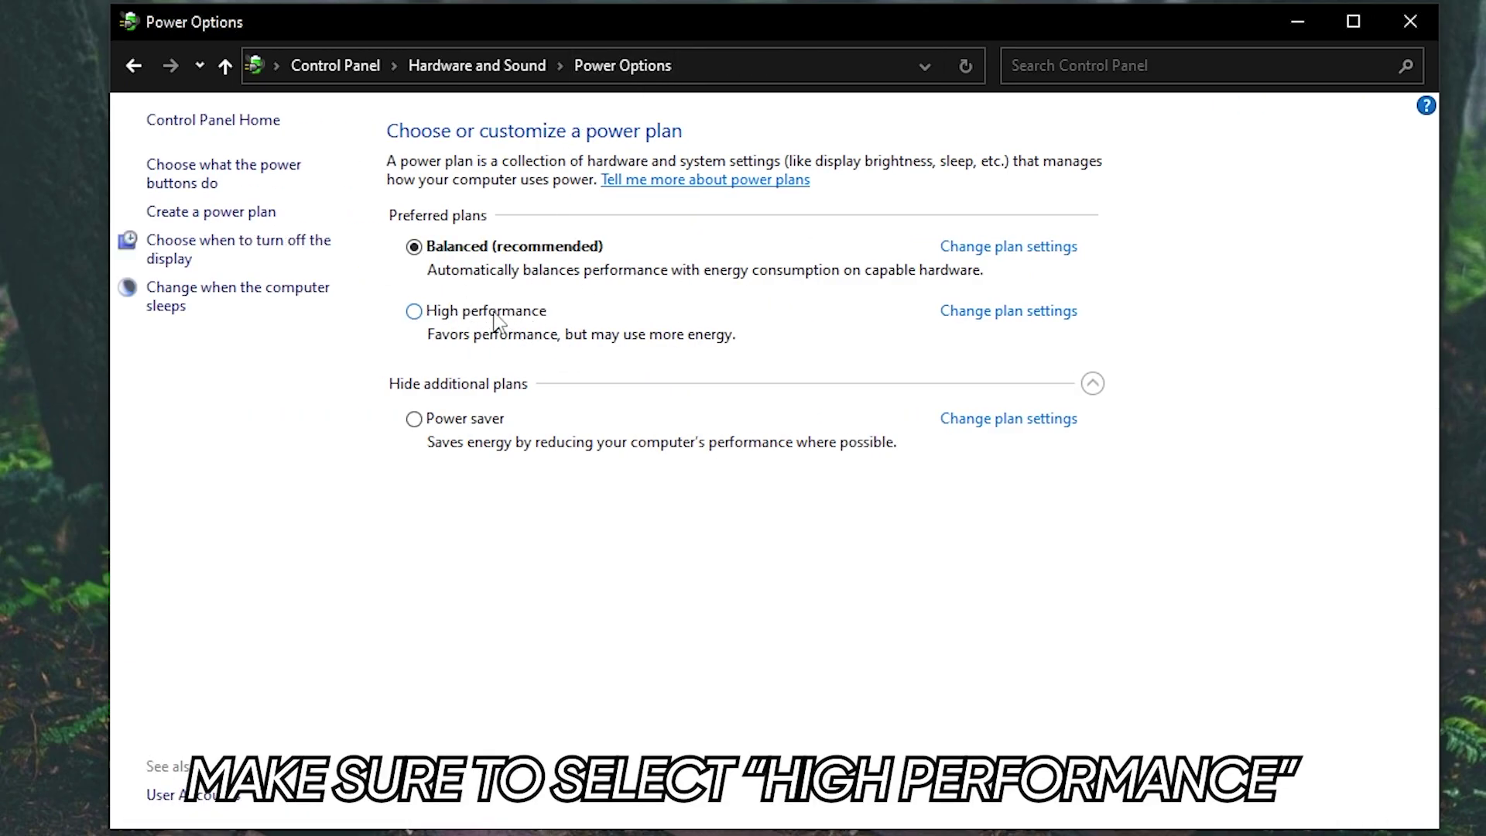
pyautogui.click(989, 312)
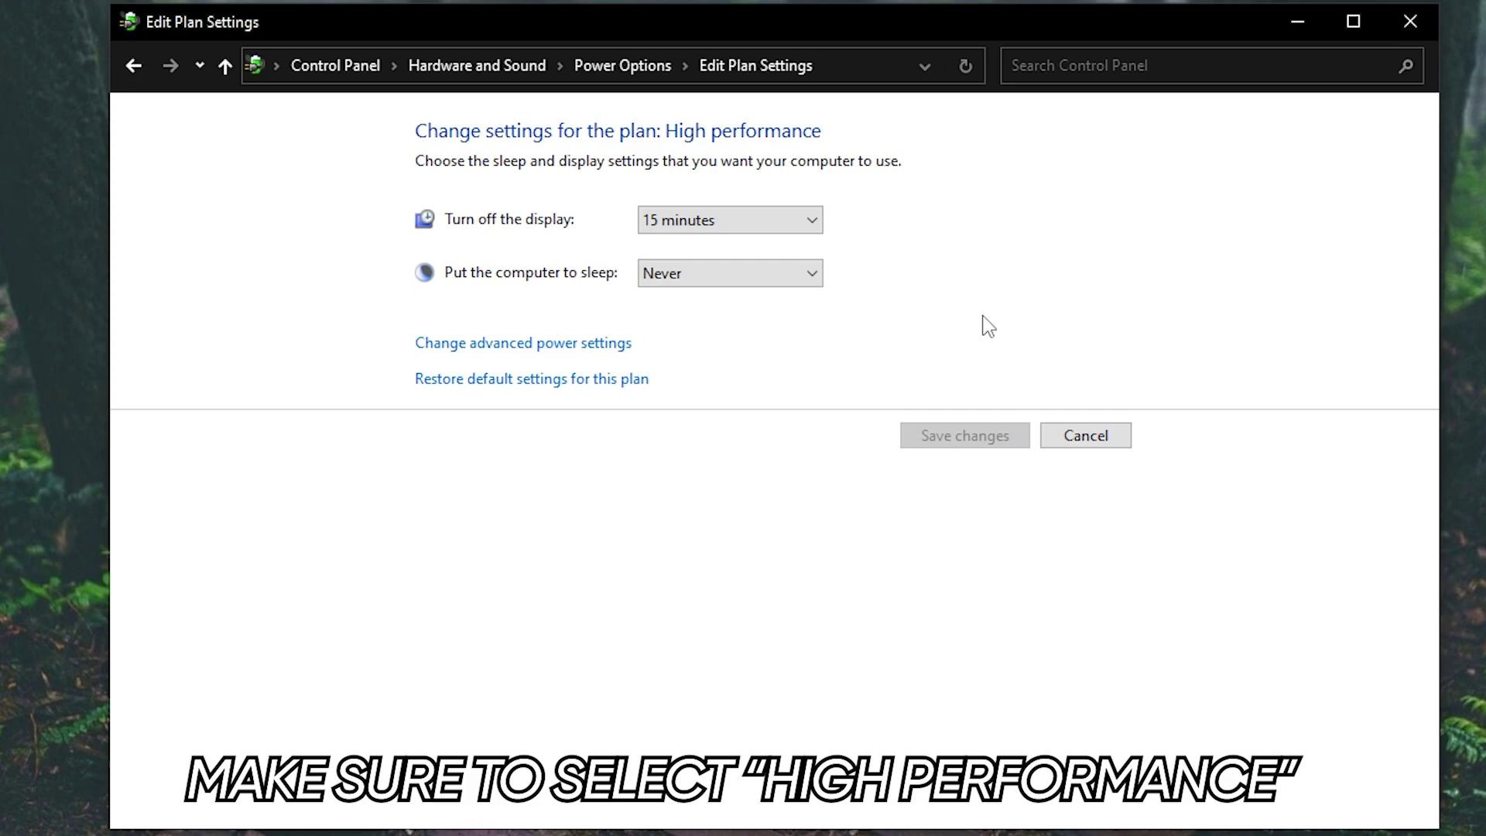
pyautogui.click(520, 347)
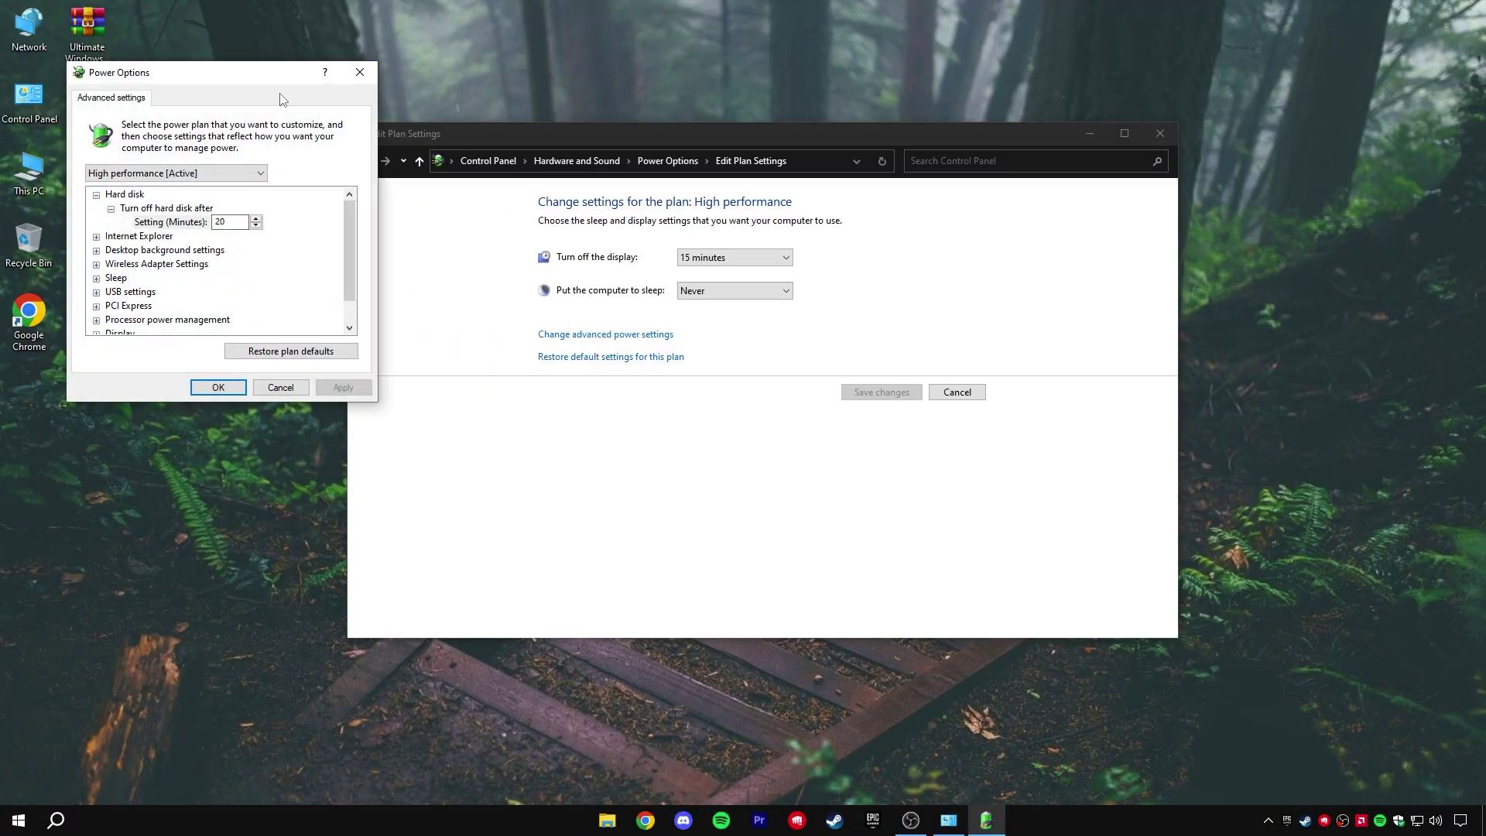
# Set the hard disk turn-off time to 0 minutes and PCI Express Link State Power Management to Off
pyautogui.moveTo(267, 77); pyautogui.dragTo(582, 243)
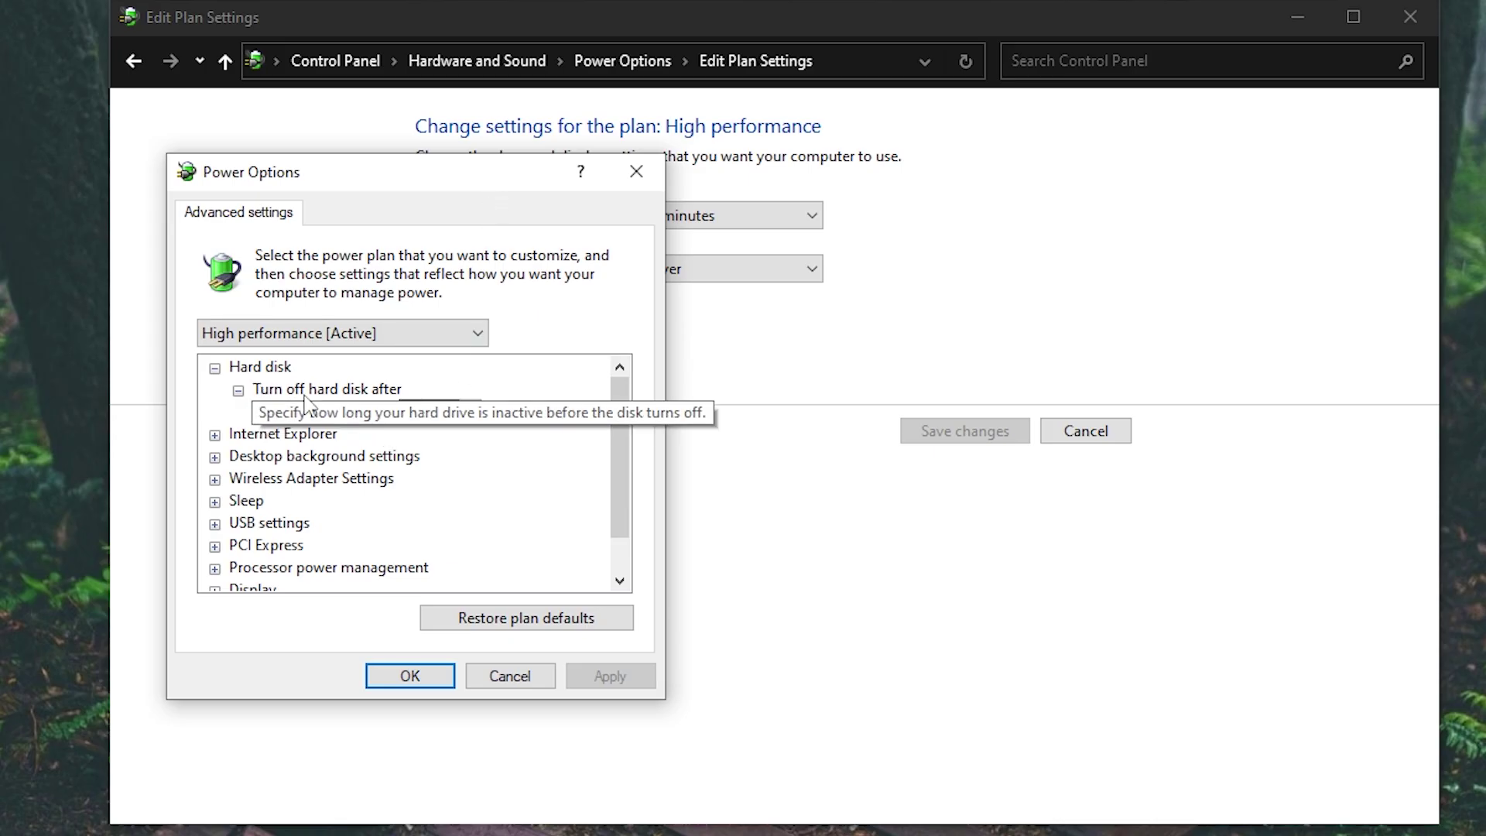
pyautogui.write('0')
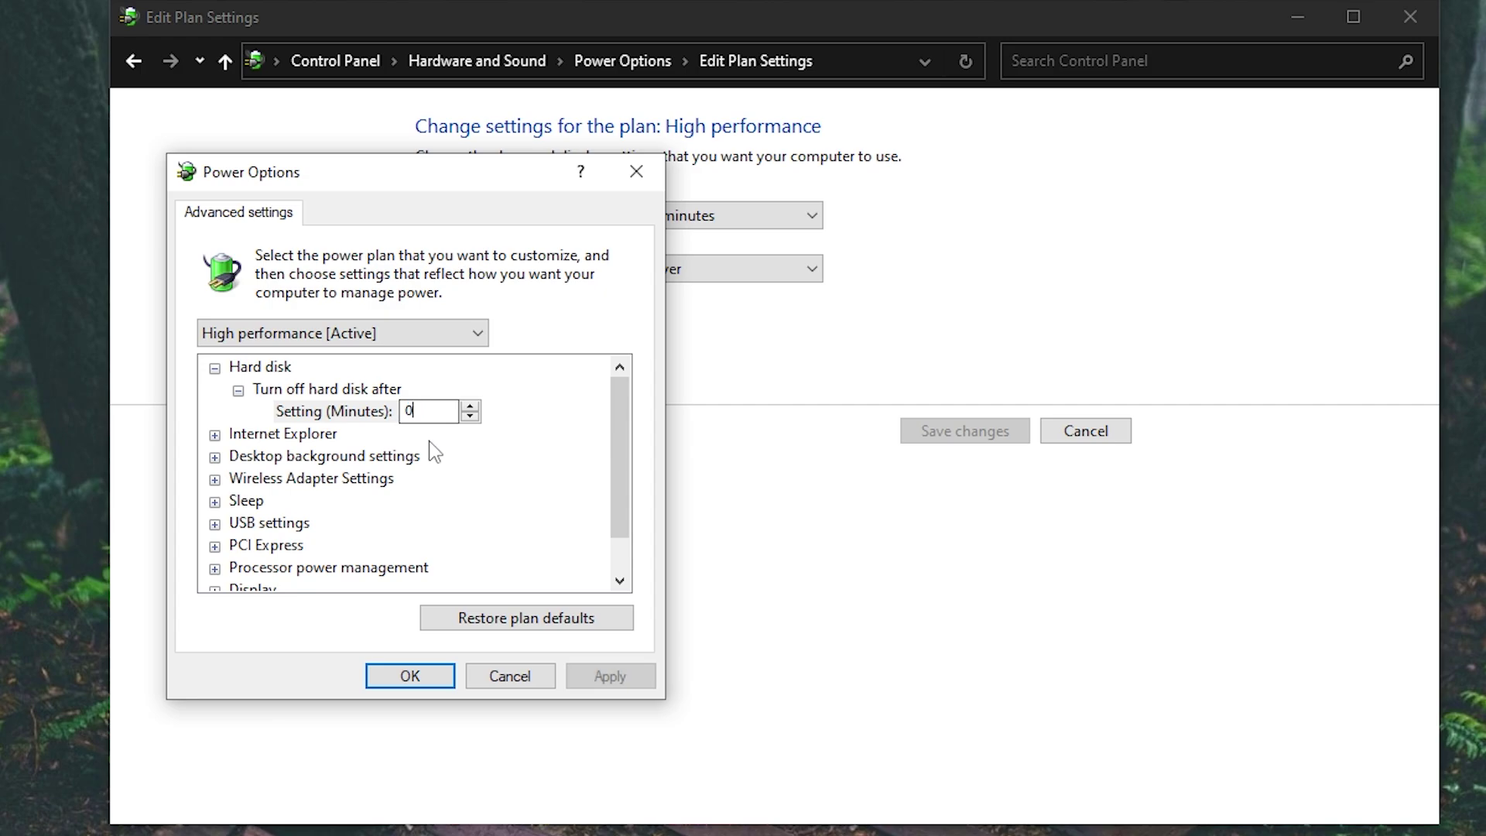
pyautogui.moveTo(611, 475); pyautogui.dragTo(615, 523)
pyautogui.click(265, 514)
pyautogui.doubleClick(266, 507)
pyautogui.click(267, 522)
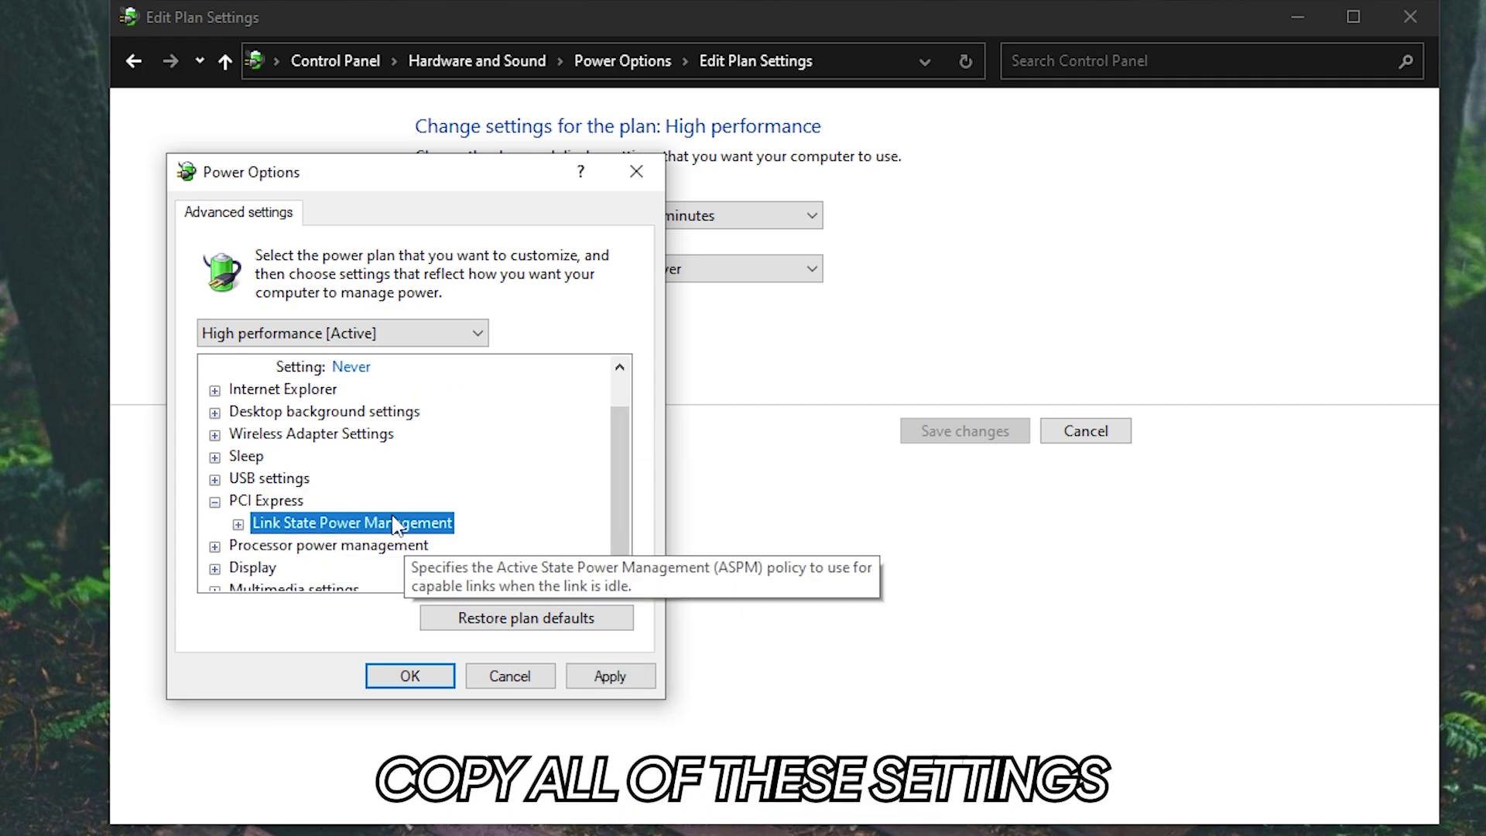
pyautogui.doubleClick(267, 523)
pyautogui.click(348, 544)
pyautogui.click(507, 547)
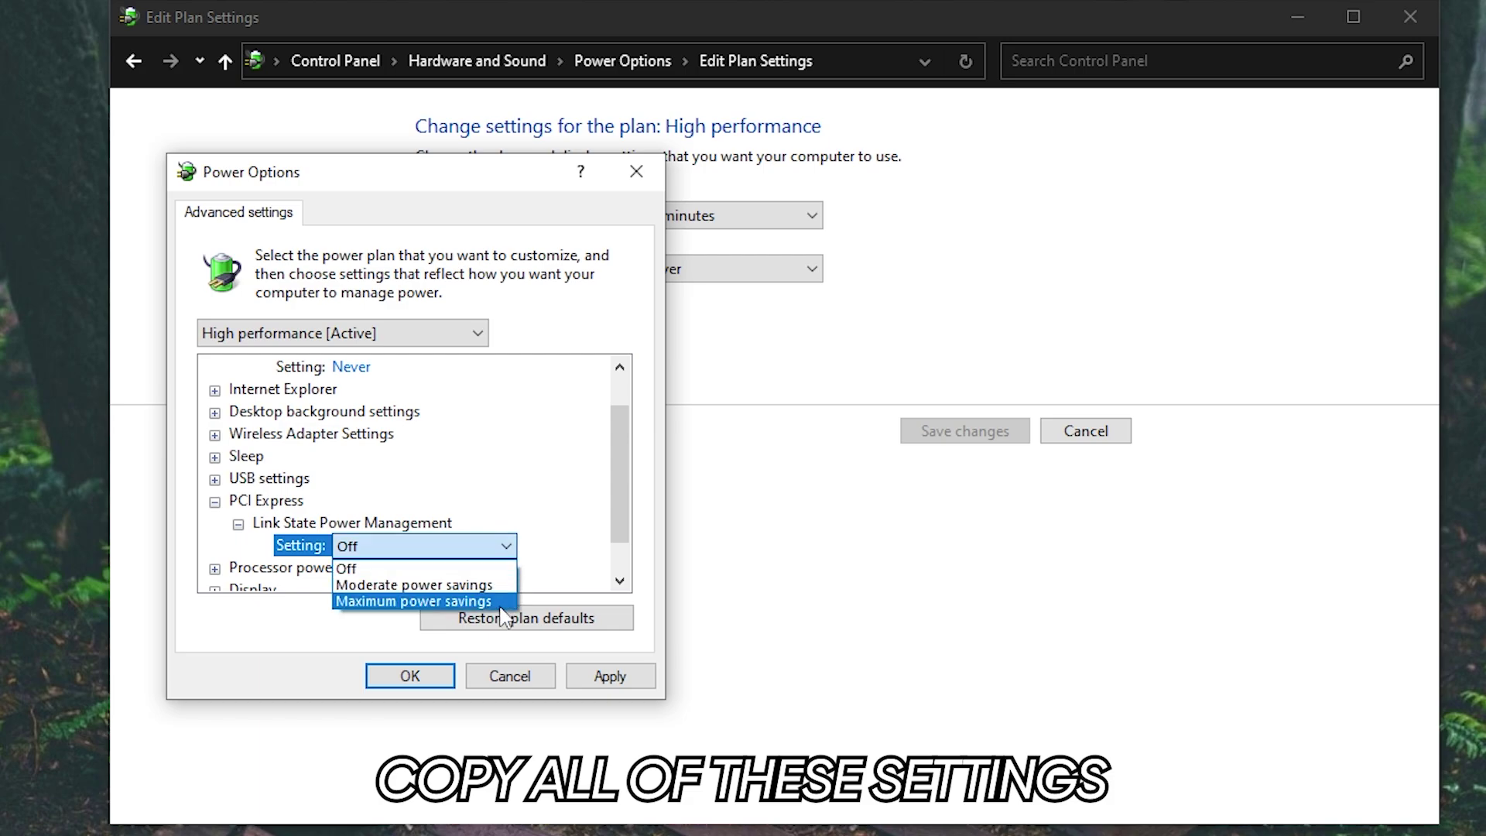
pyautogui.click(355, 569)
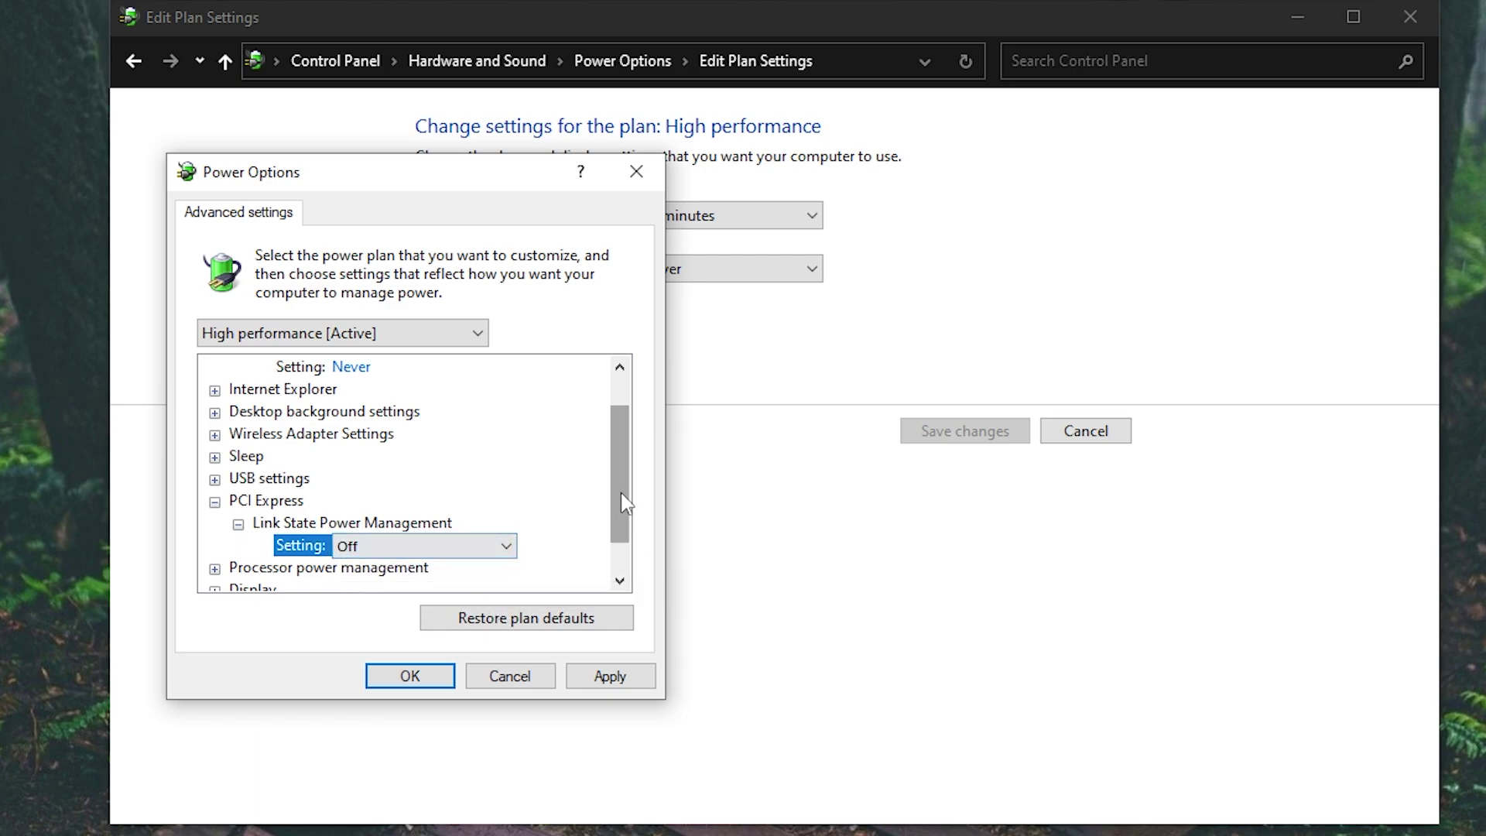
# Under Processor power management, set the minimum processor state to 100% and expand the system cooling policy to check that it is Active
pyautogui.moveTo(619, 479); pyautogui.dragTo(619, 508)
pyautogui.doubleClick(372, 525)
pyautogui.scroll(-1, 408, 557)
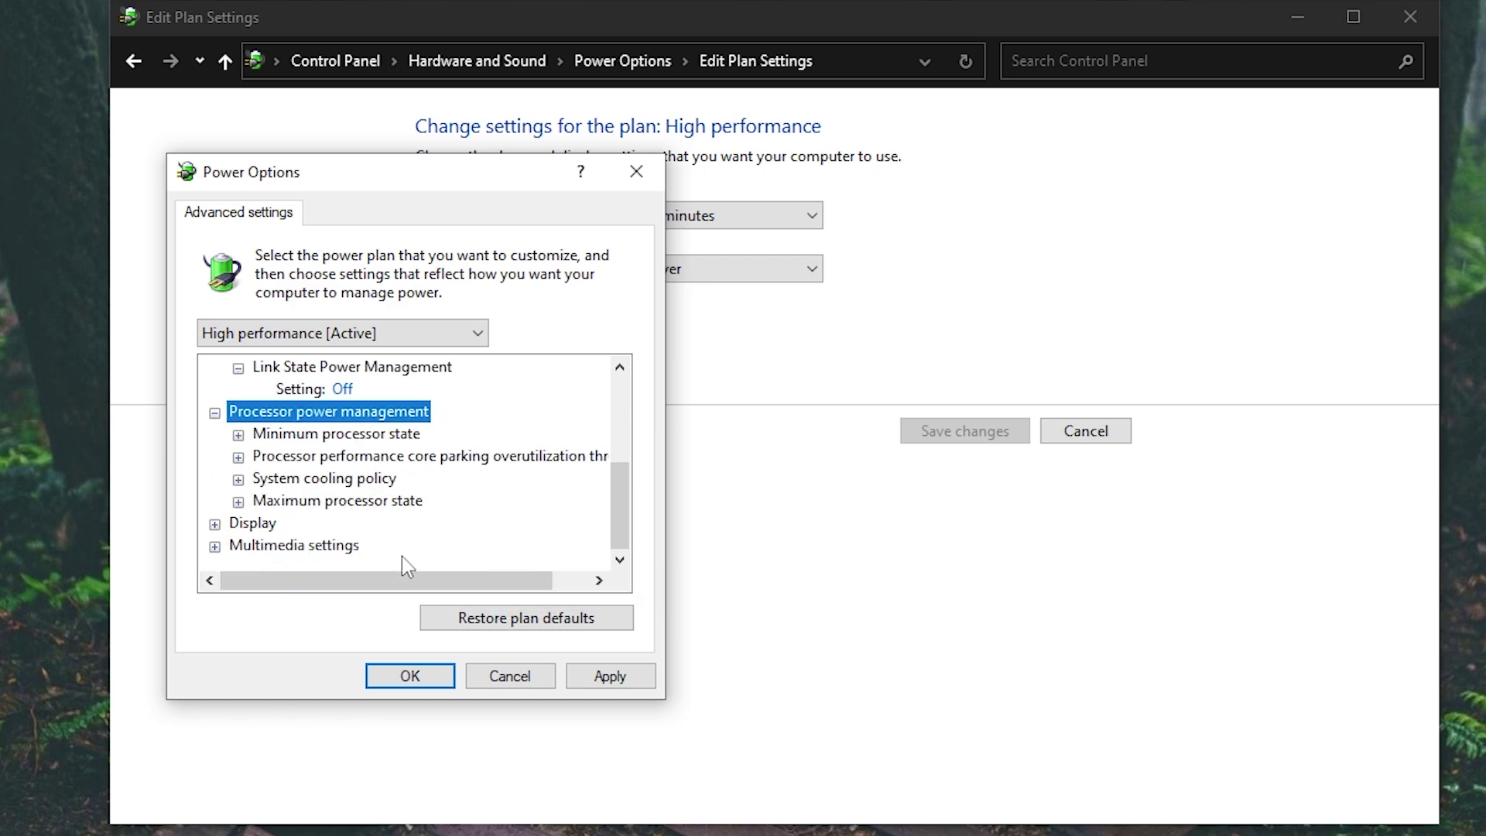
pyautogui.doubleClick(371, 435)
pyautogui.click(356, 456)
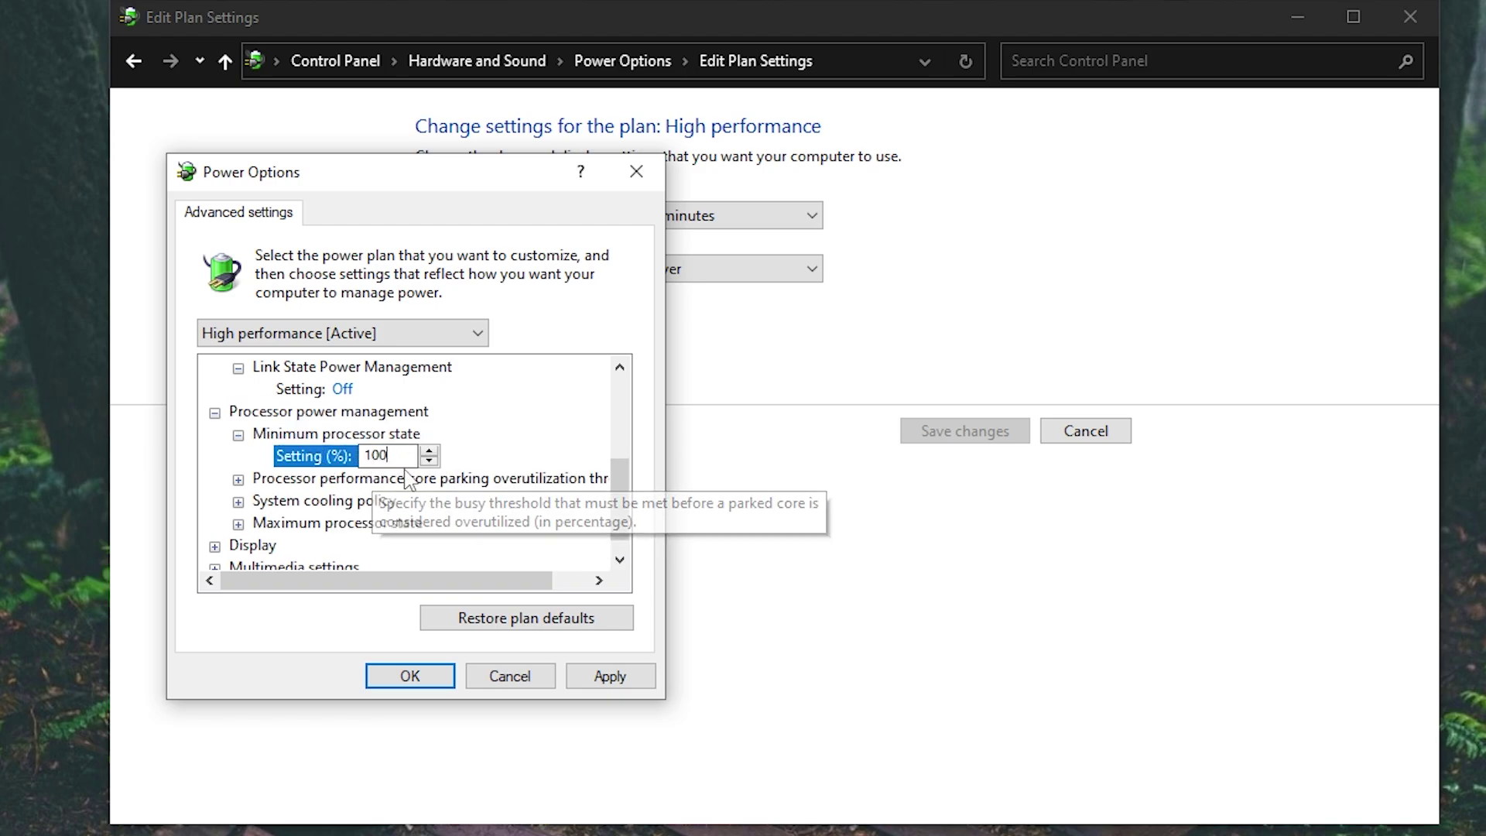
pyautogui.click(387, 457)
pyautogui.doubleClick(371, 500)
pyautogui.scroll(-1, 410, 531)
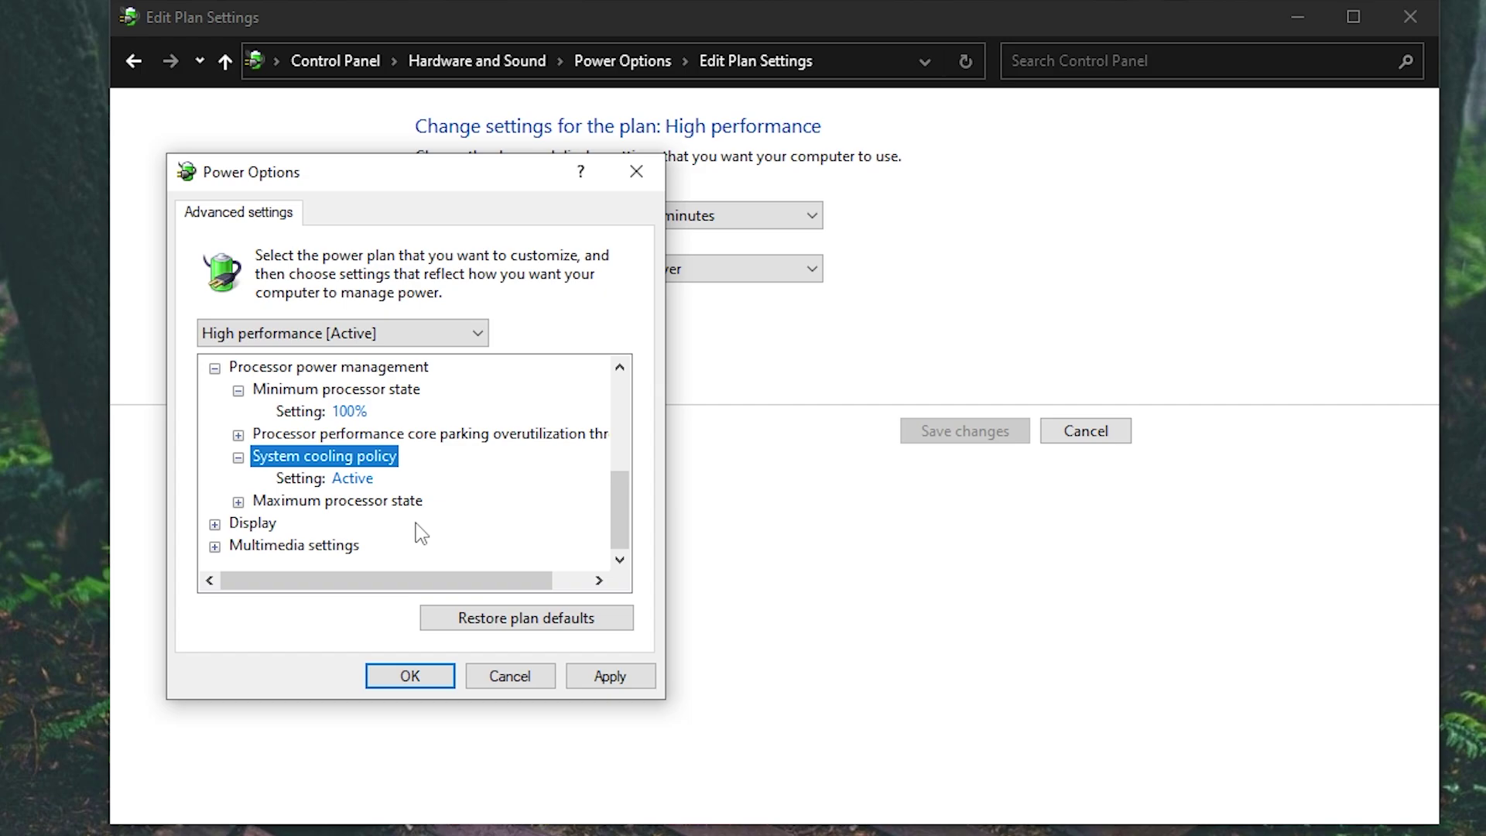
# Set the maximum processor state to 100%, apply the advanced power settings and close the power plan windows
pyautogui.doubleClick(337, 500)
pyautogui.scroll(-1, 333, 511)
pyautogui.click(331, 500)
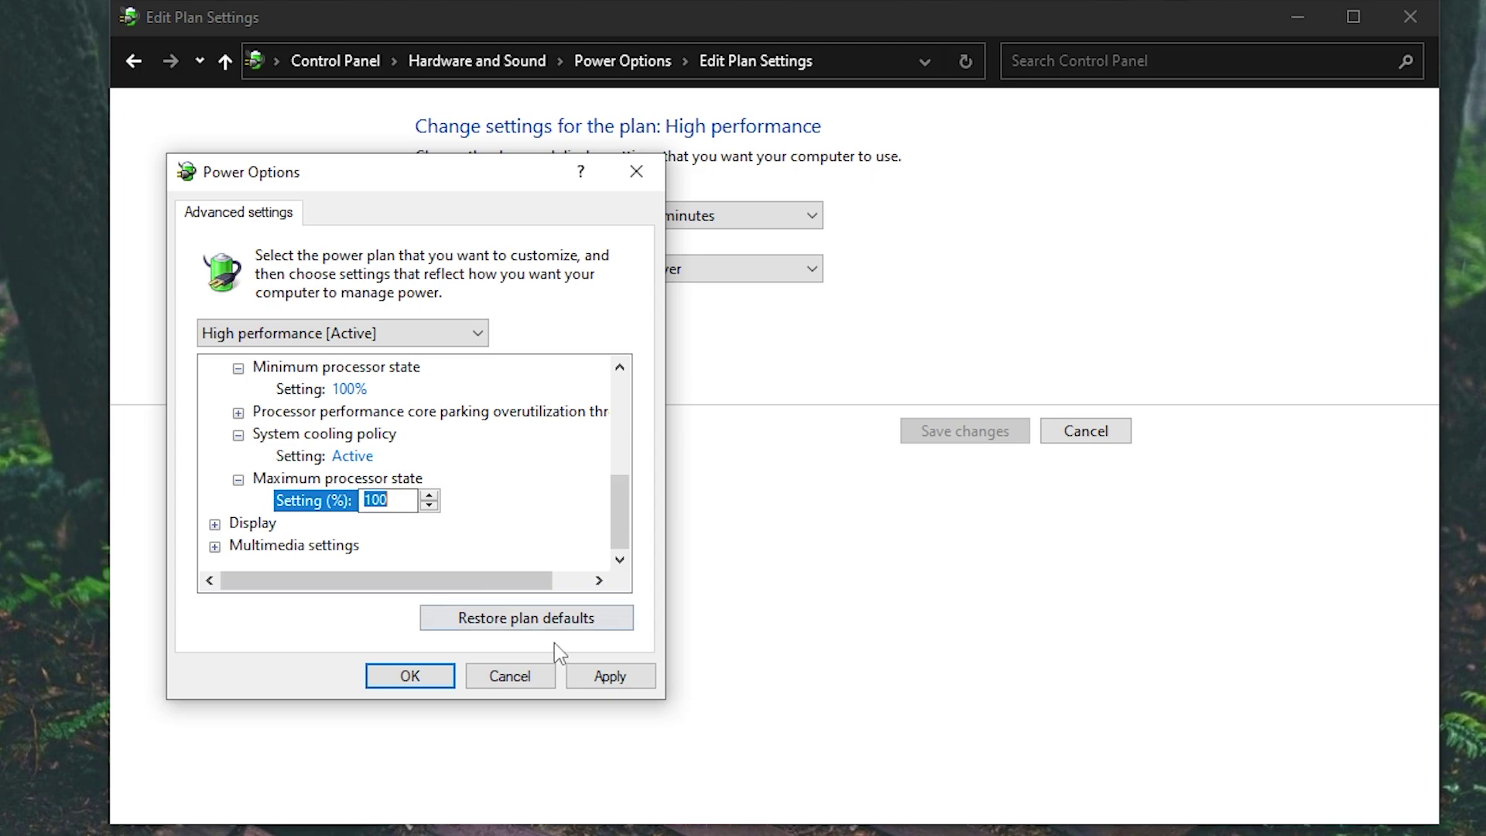
pyautogui.click(606, 673)
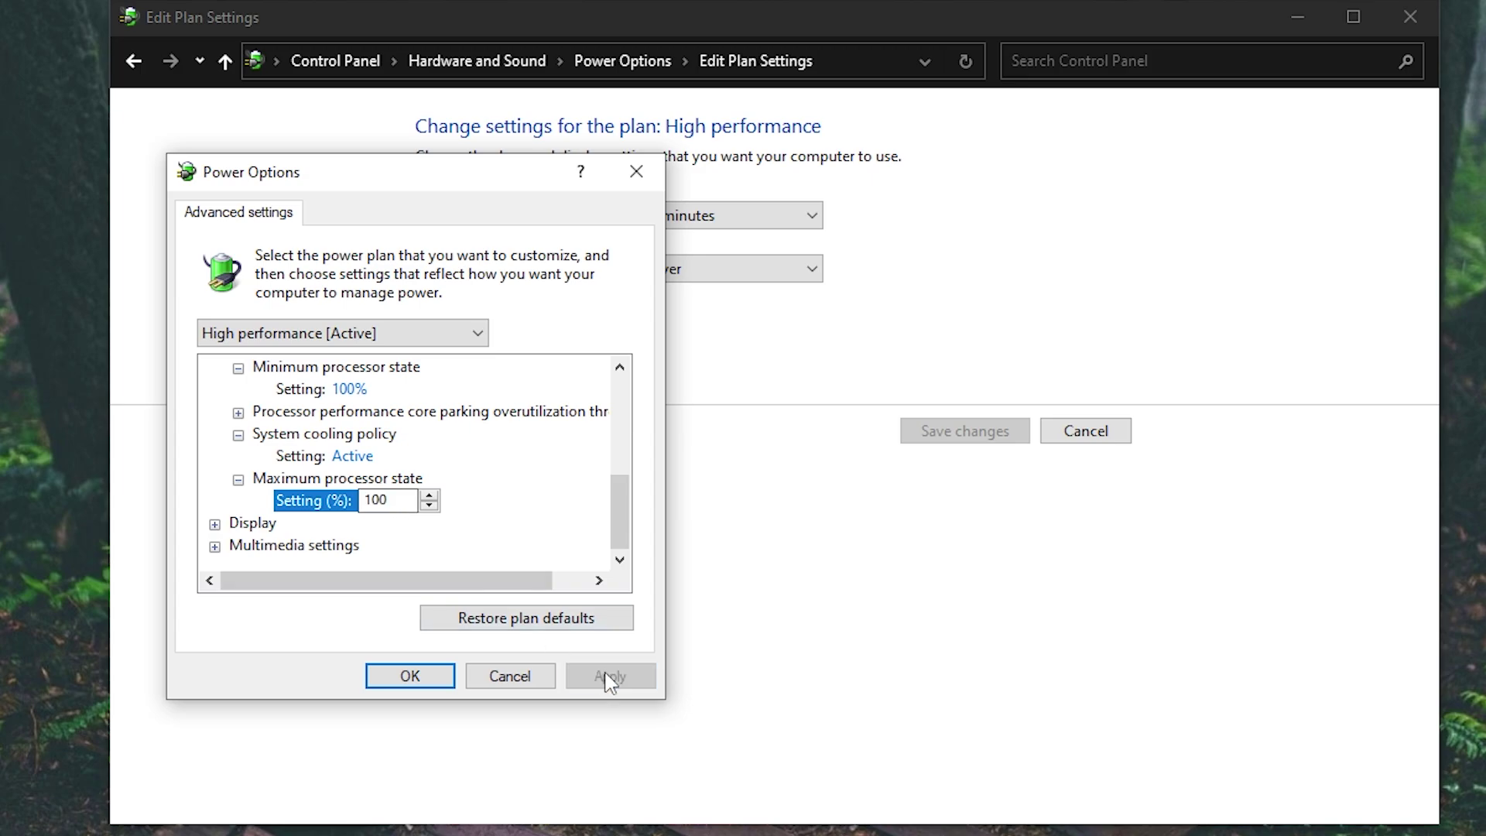
pyautogui.click(434, 674)
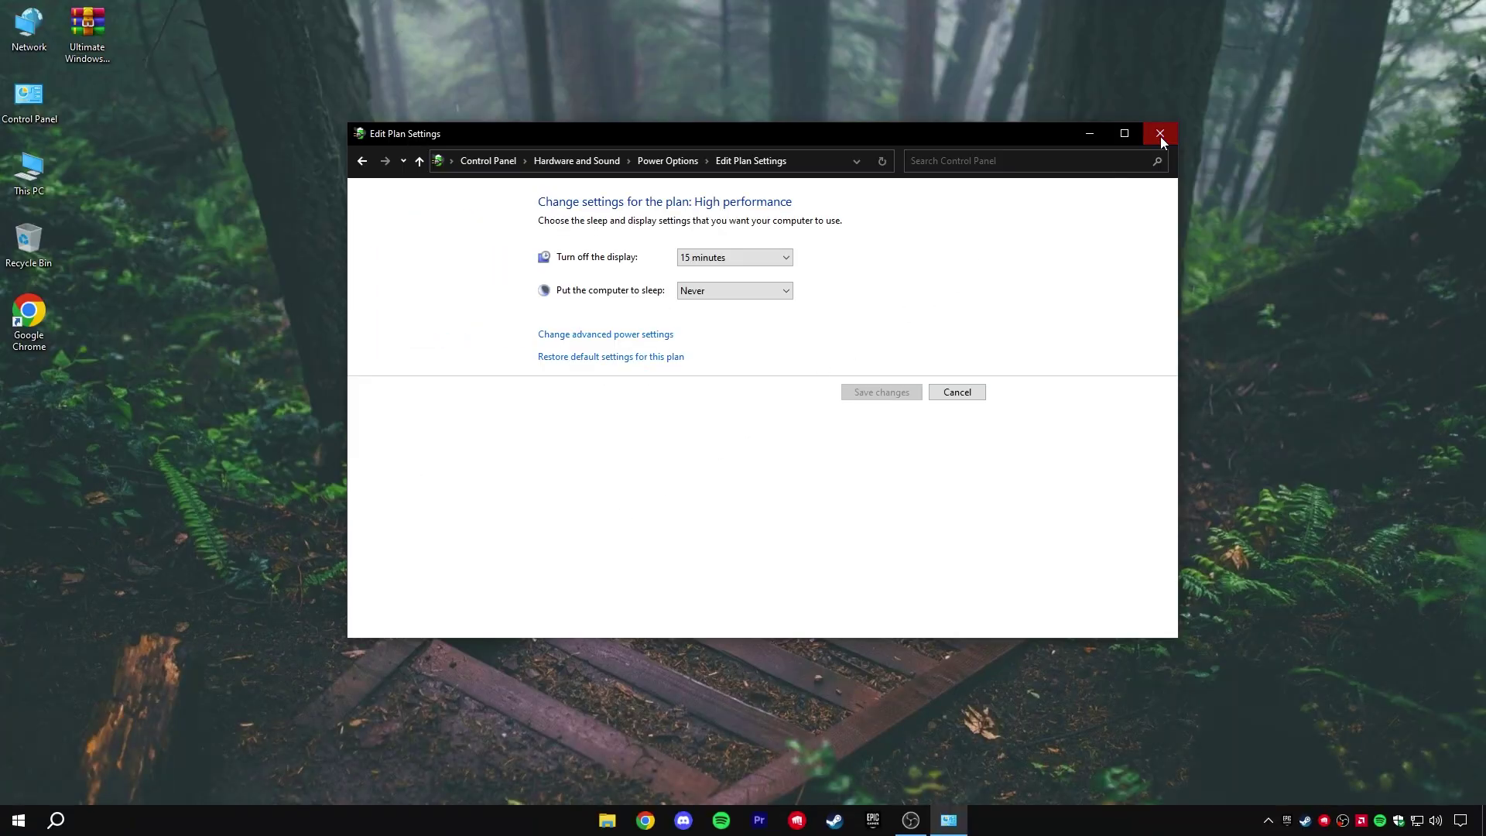
pyautogui.click(1410, 17)
# Open the Privacy section of Windows Settings and turn off the advertising ID and language list access options
pyautogui.rightClick(8, 822)
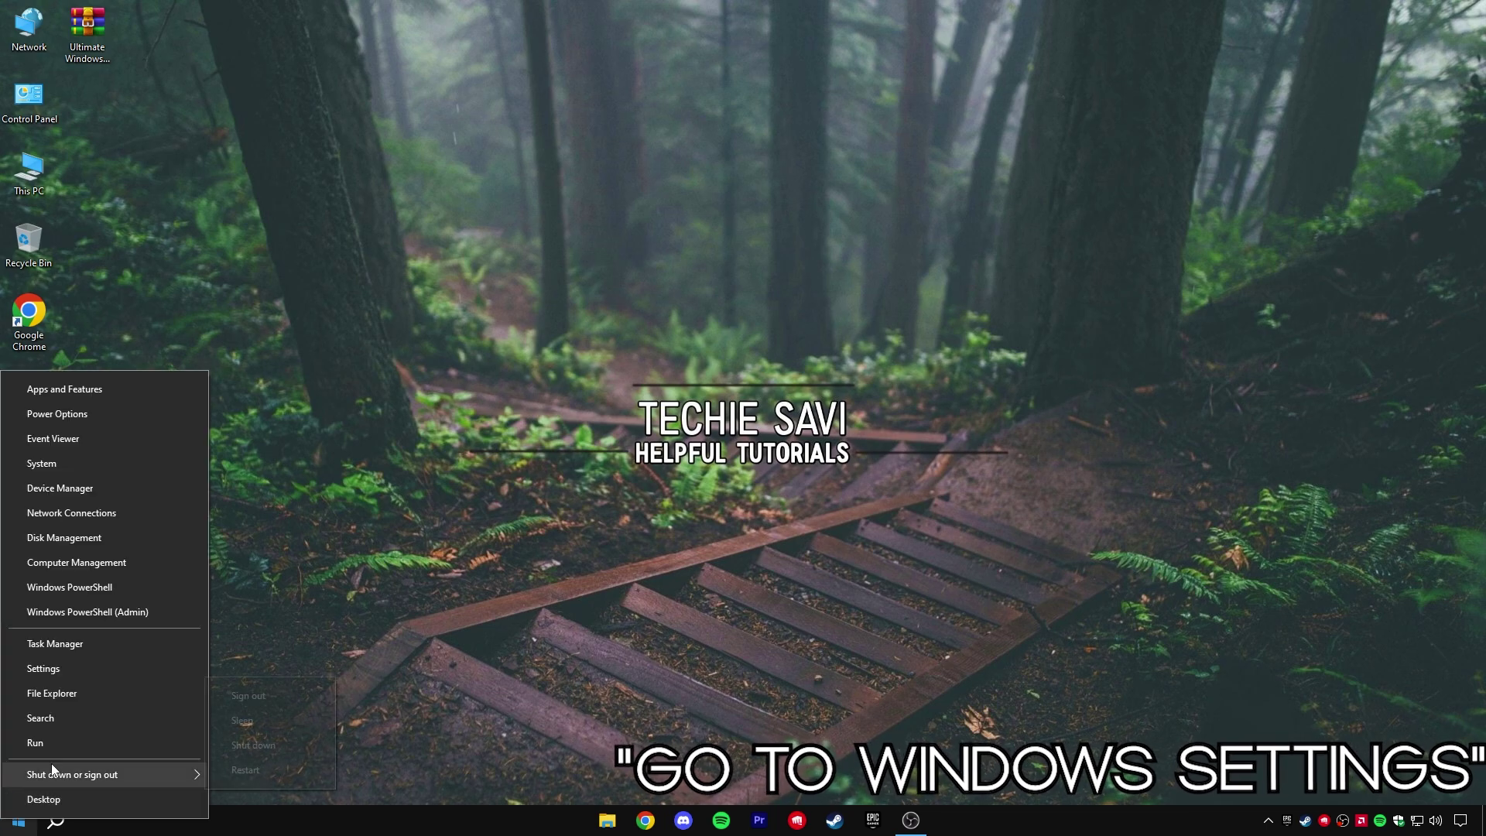
pyautogui.click(95, 667)
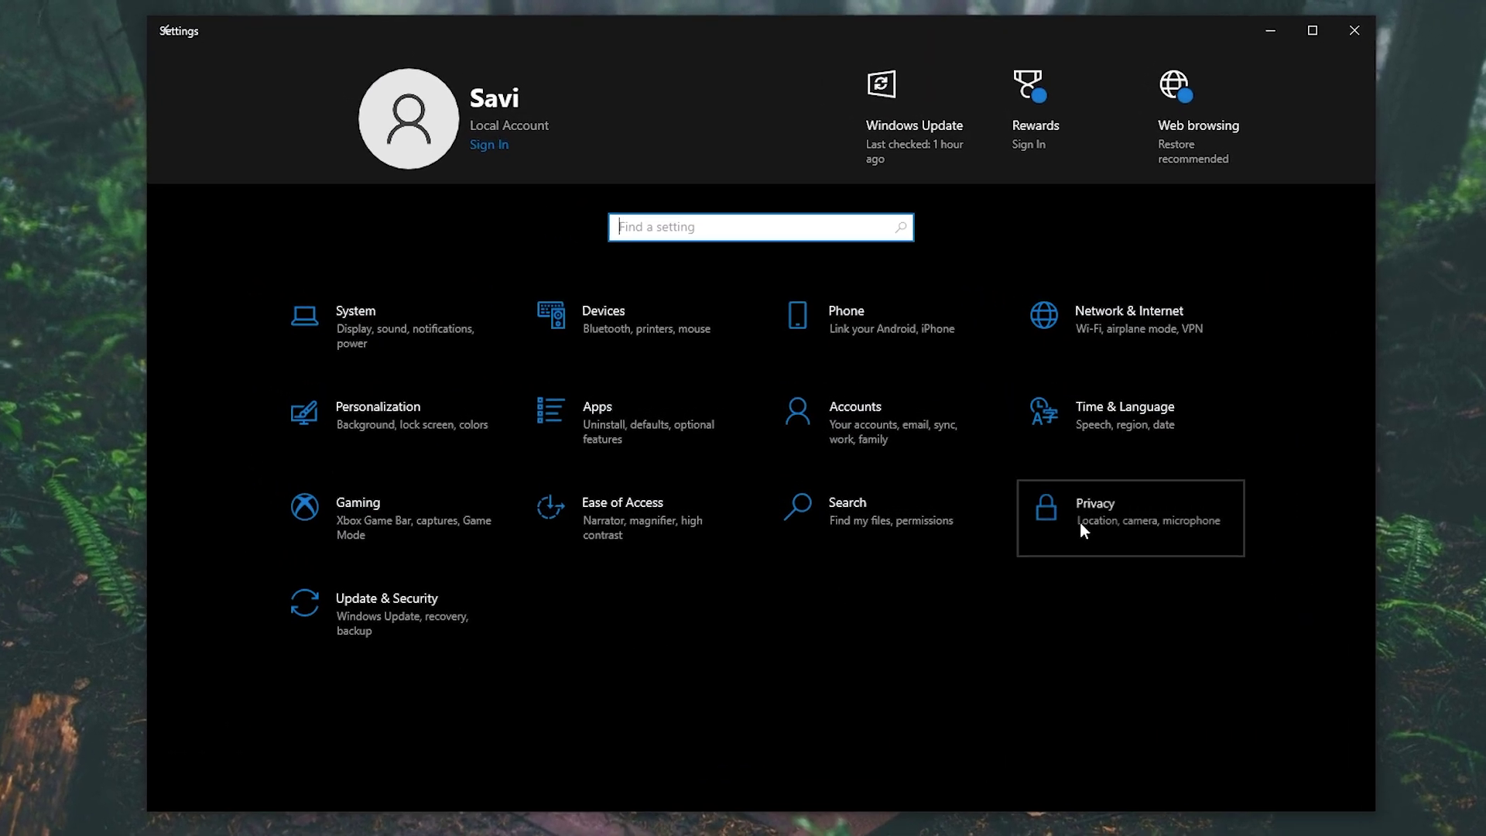
pyautogui.click(1014, 495)
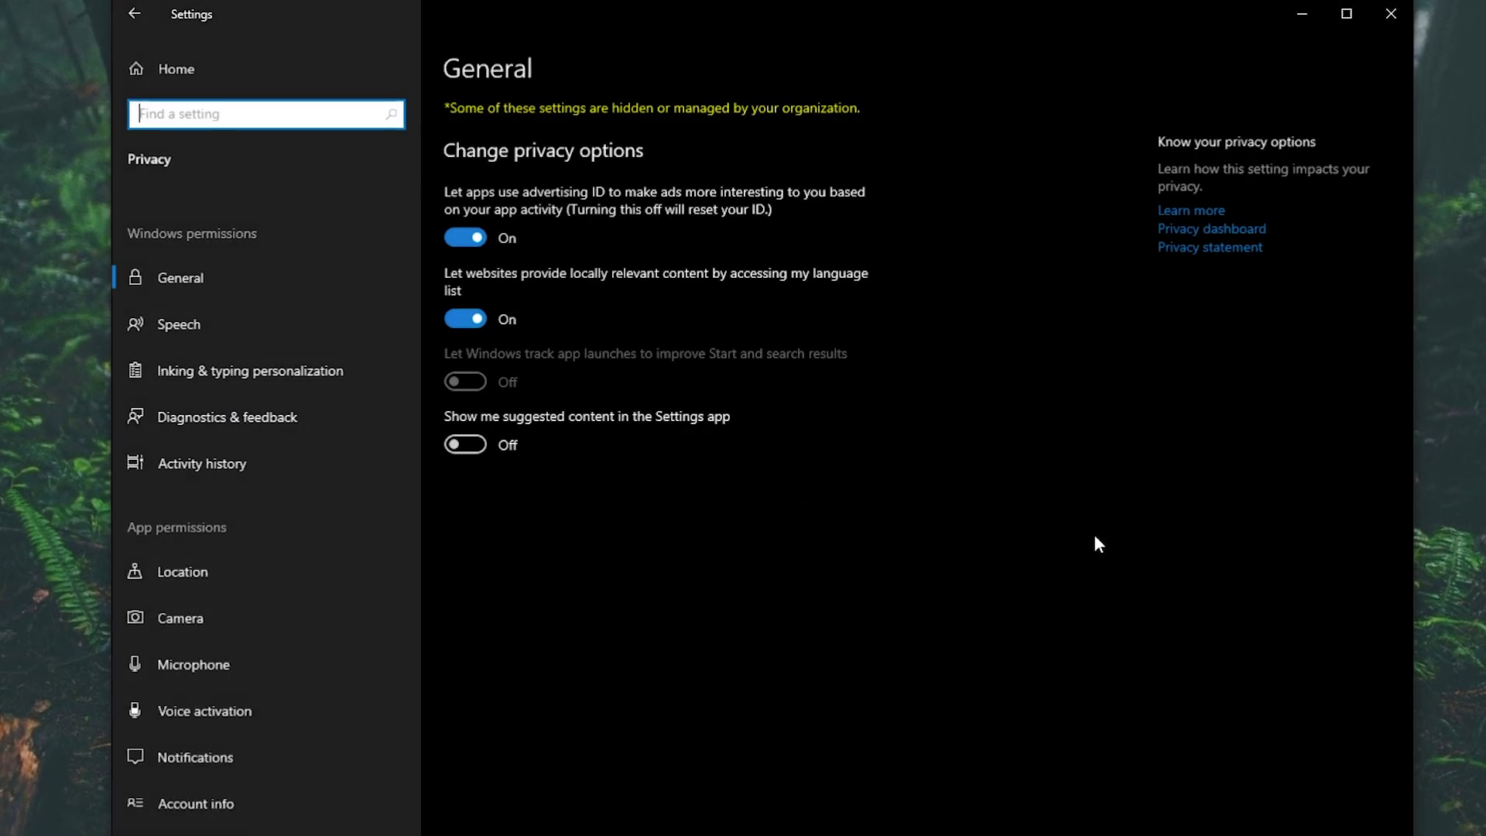
pyautogui.click(478, 239)
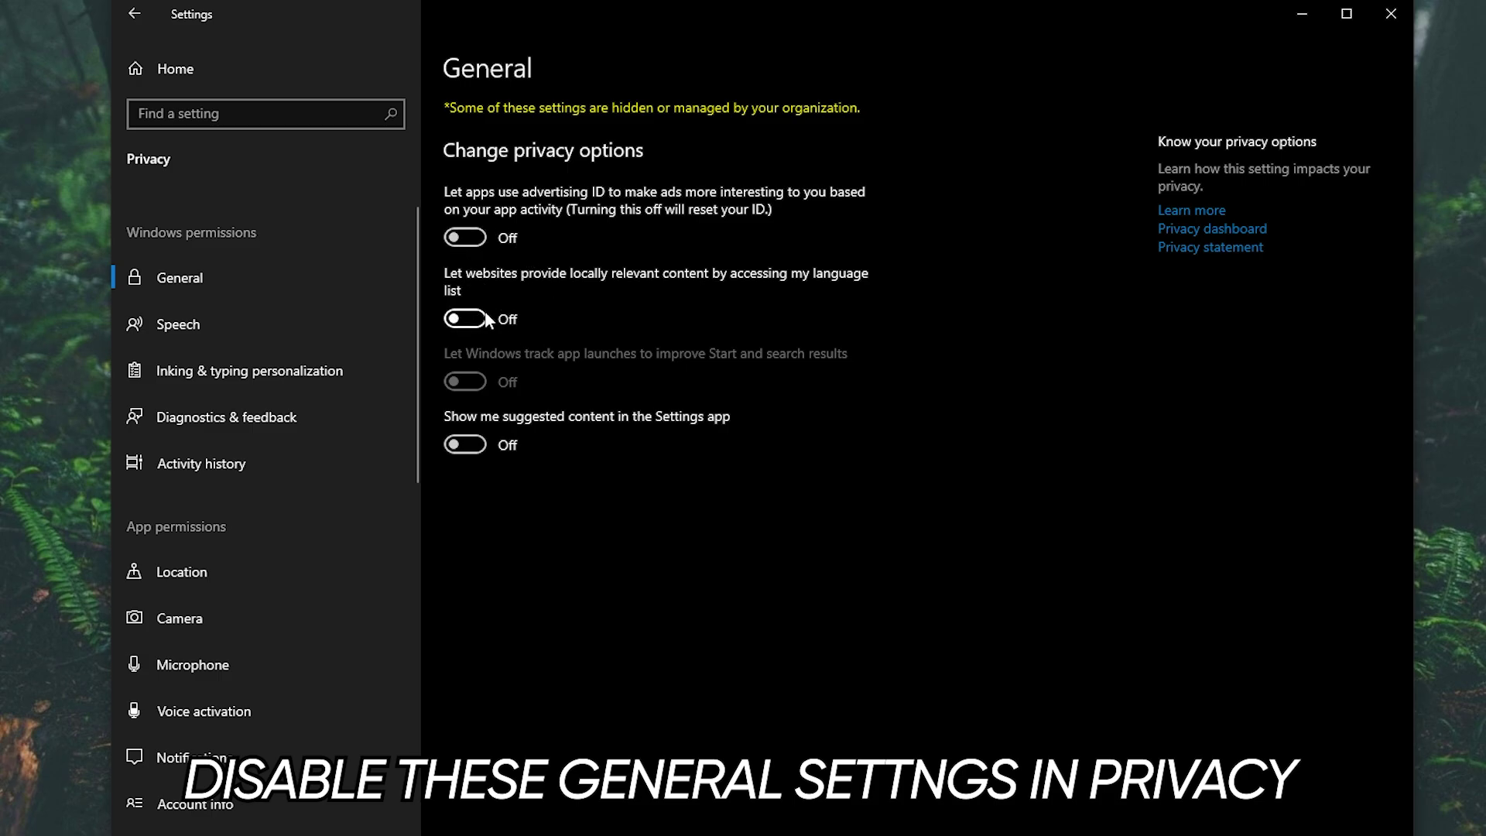
# Turn off online speech recognition and inking & typing personalization in the privacy settings
pyautogui.click(217, 325)
pyautogui.scroll(-2, 569, 438)
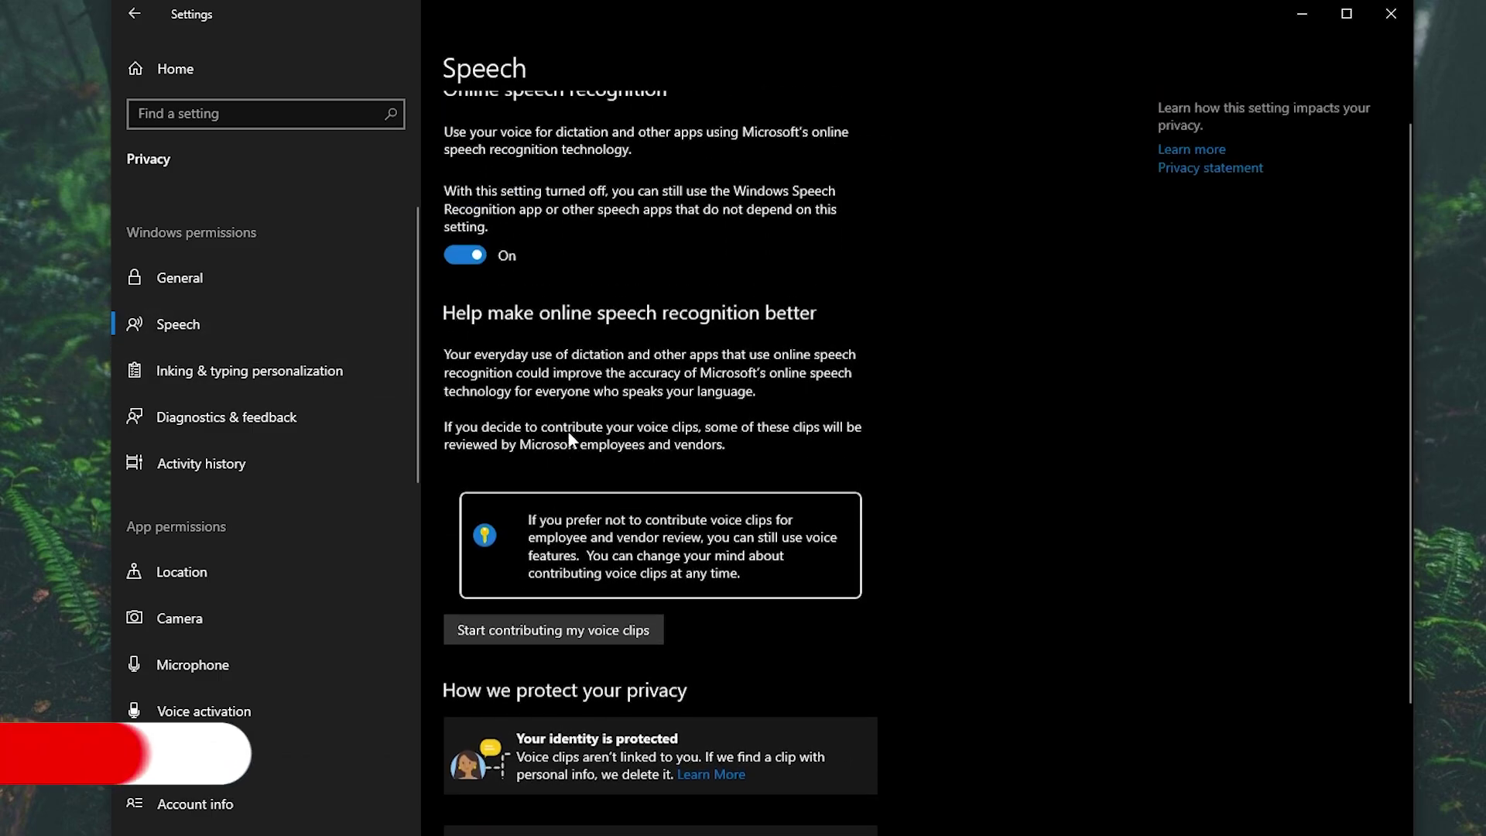
pyautogui.scroll(1, 568, 438)
pyautogui.click(467, 279)
pyautogui.click(300, 367)
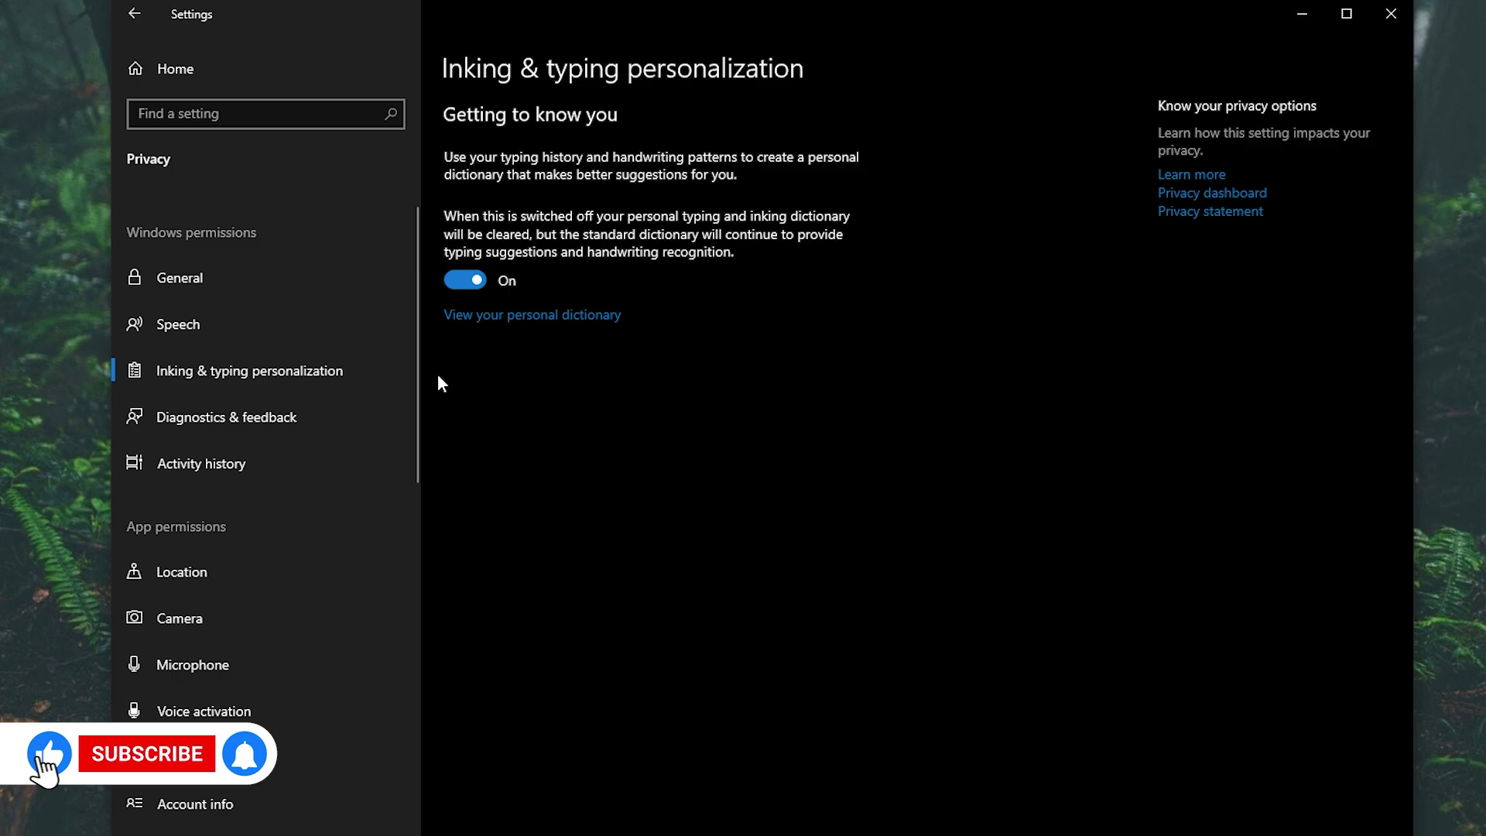
pyautogui.click(467, 280)
# Review the Diagnostics & feedback options and the list of apps allowed to run in the background, and close Settings
pyautogui.click(331, 402)
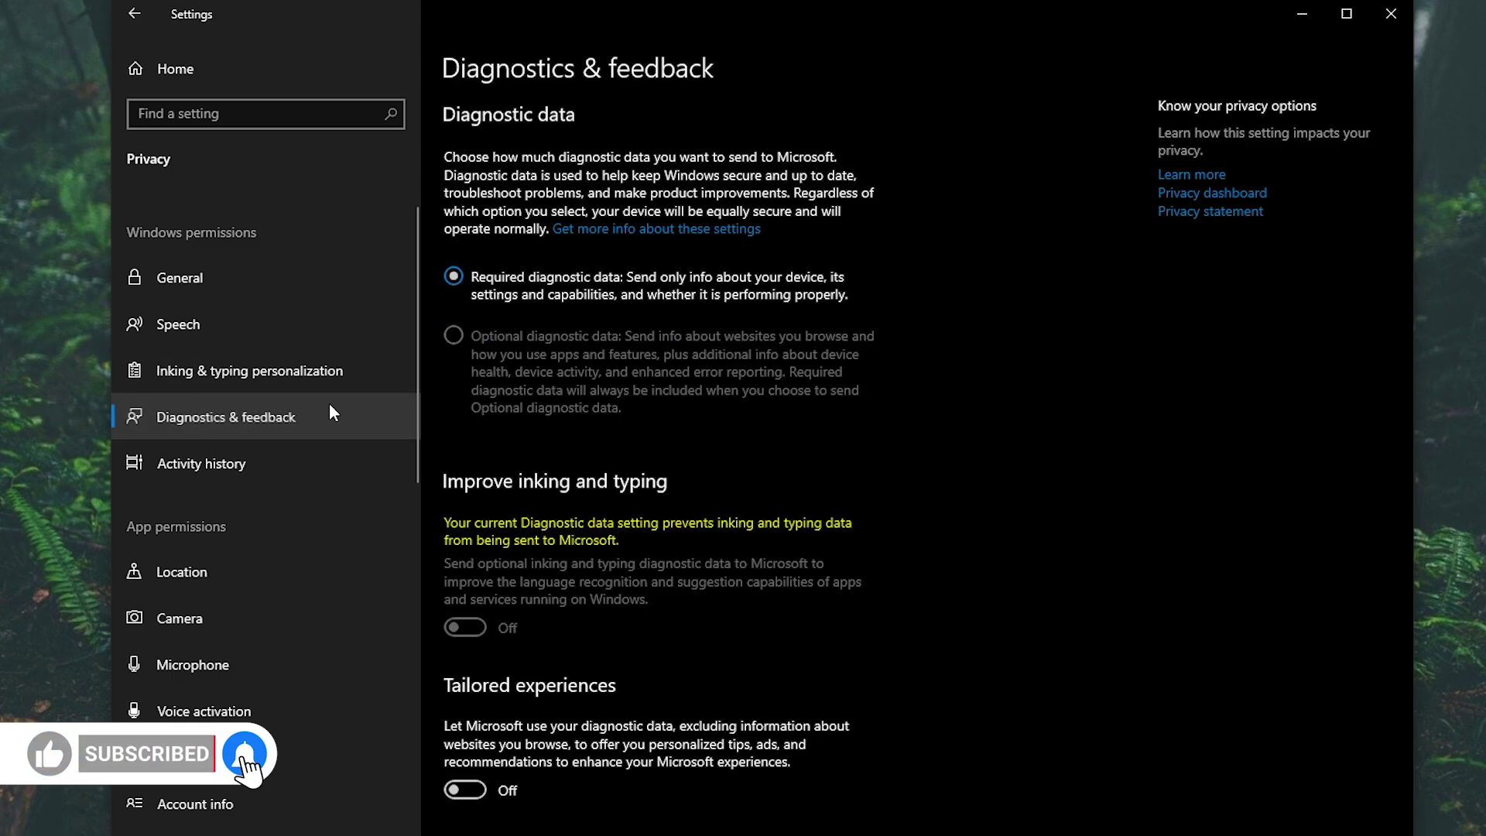
pyautogui.scroll(-4, 329, 402)
pyautogui.scroll(-2, 294, 325)
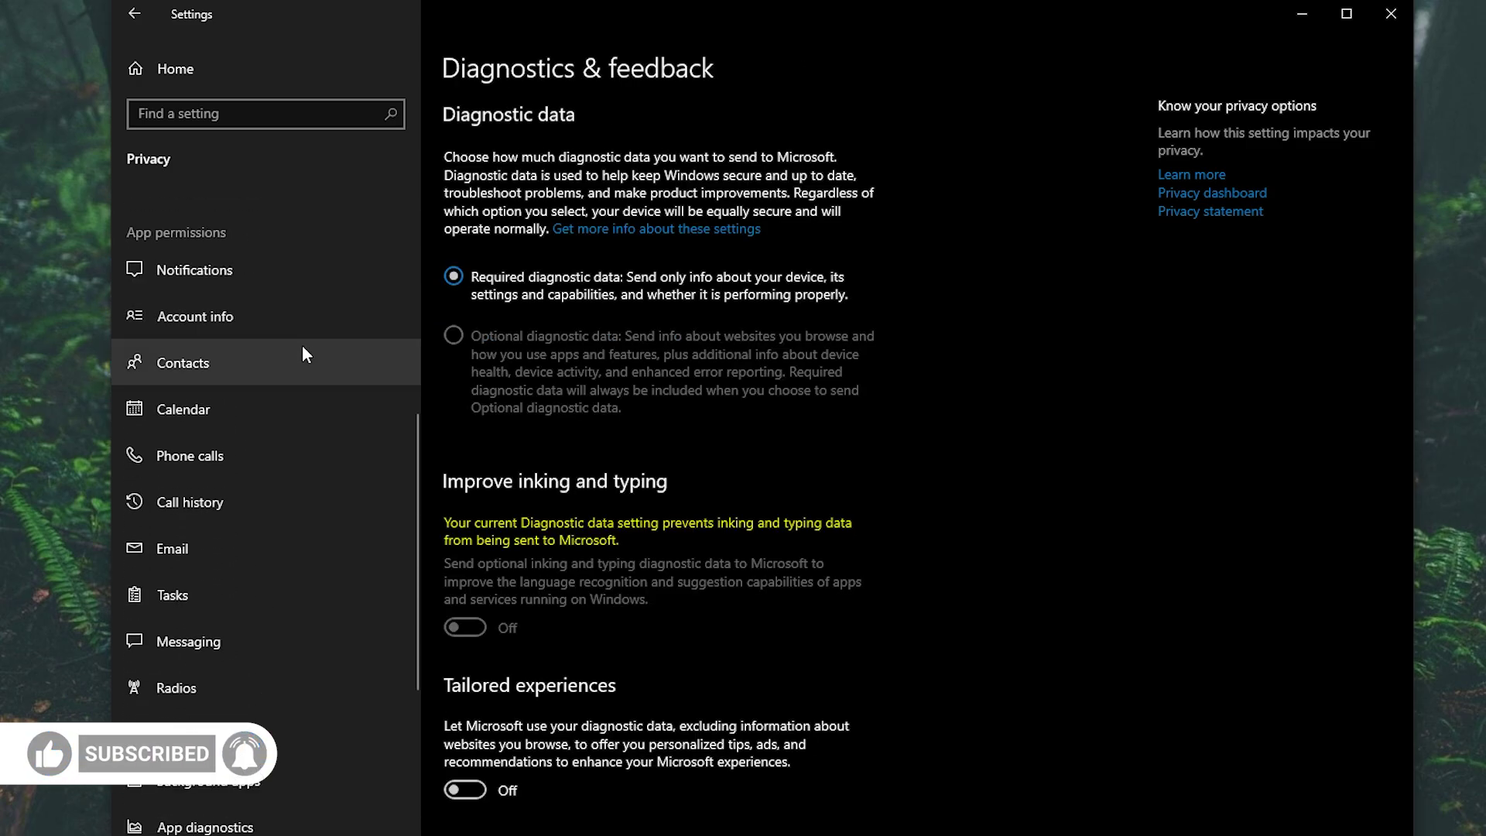
pyautogui.scroll(-5, 302, 345)
pyautogui.click(228, 464)
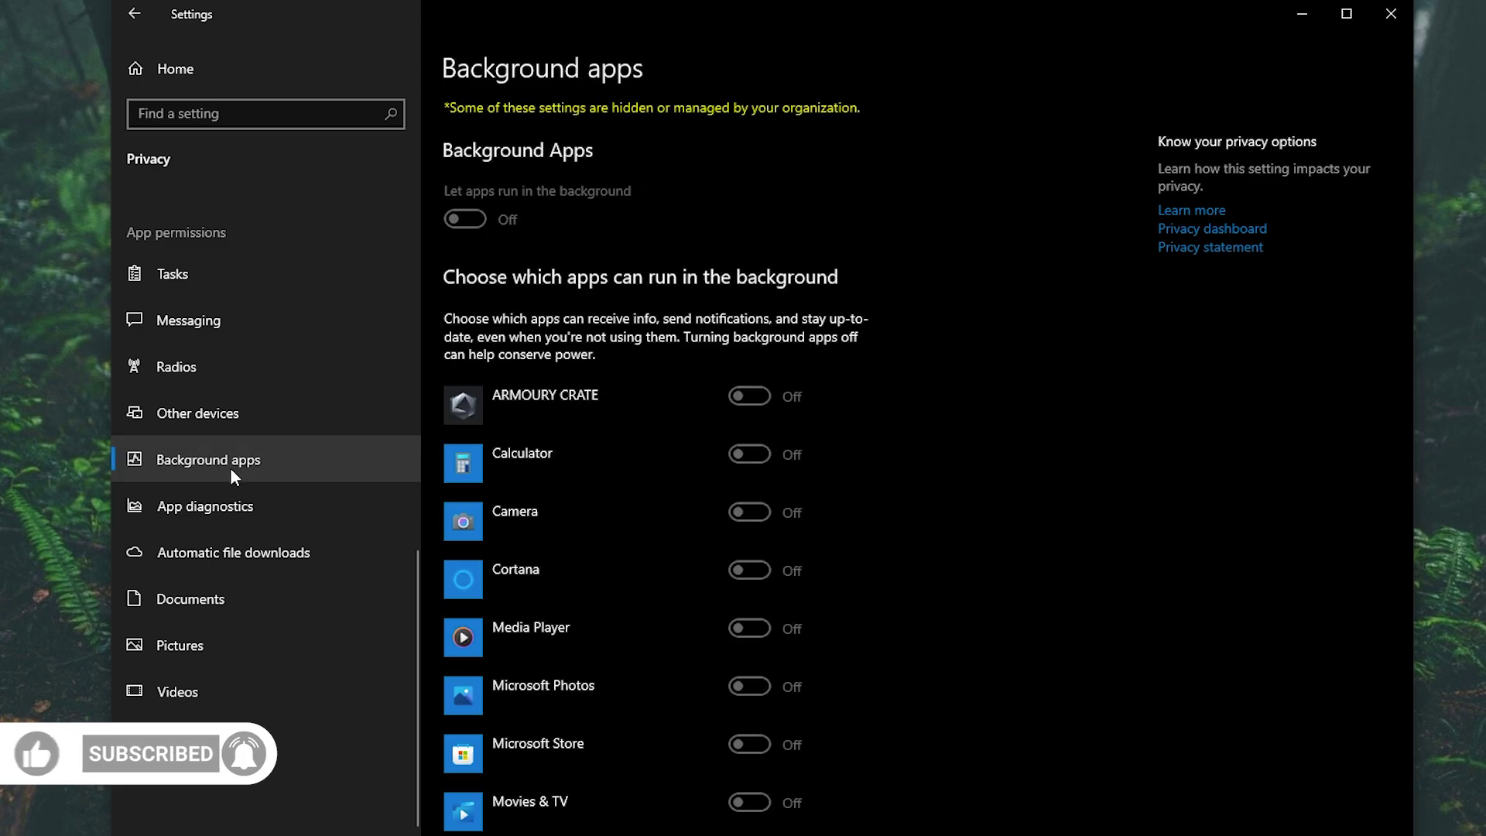
pyautogui.moveTo(1405, 319); pyautogui.dragTo(1390, 740)
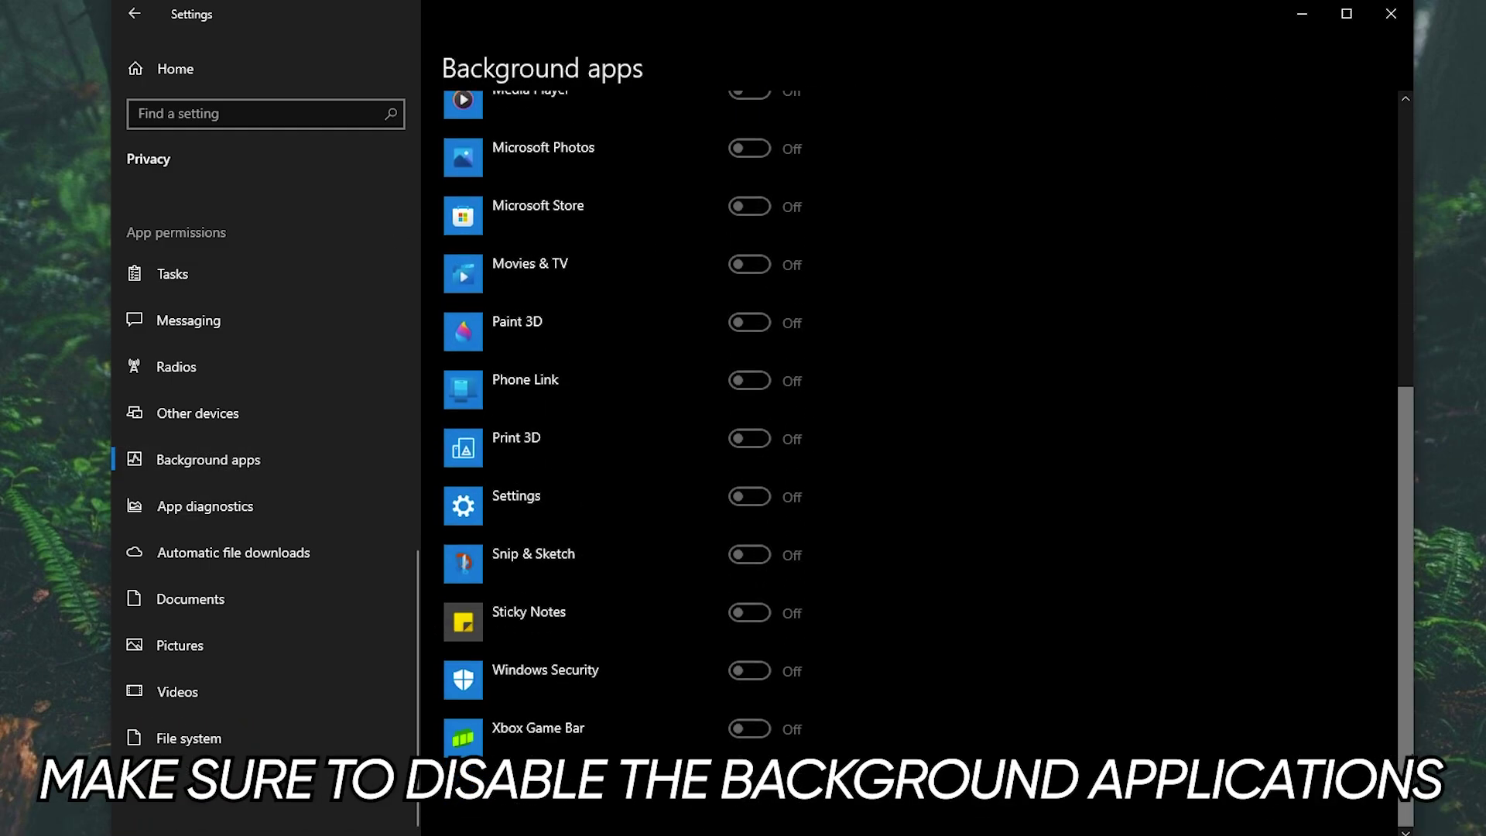
pyautogui.scroll(7, 727, 267)
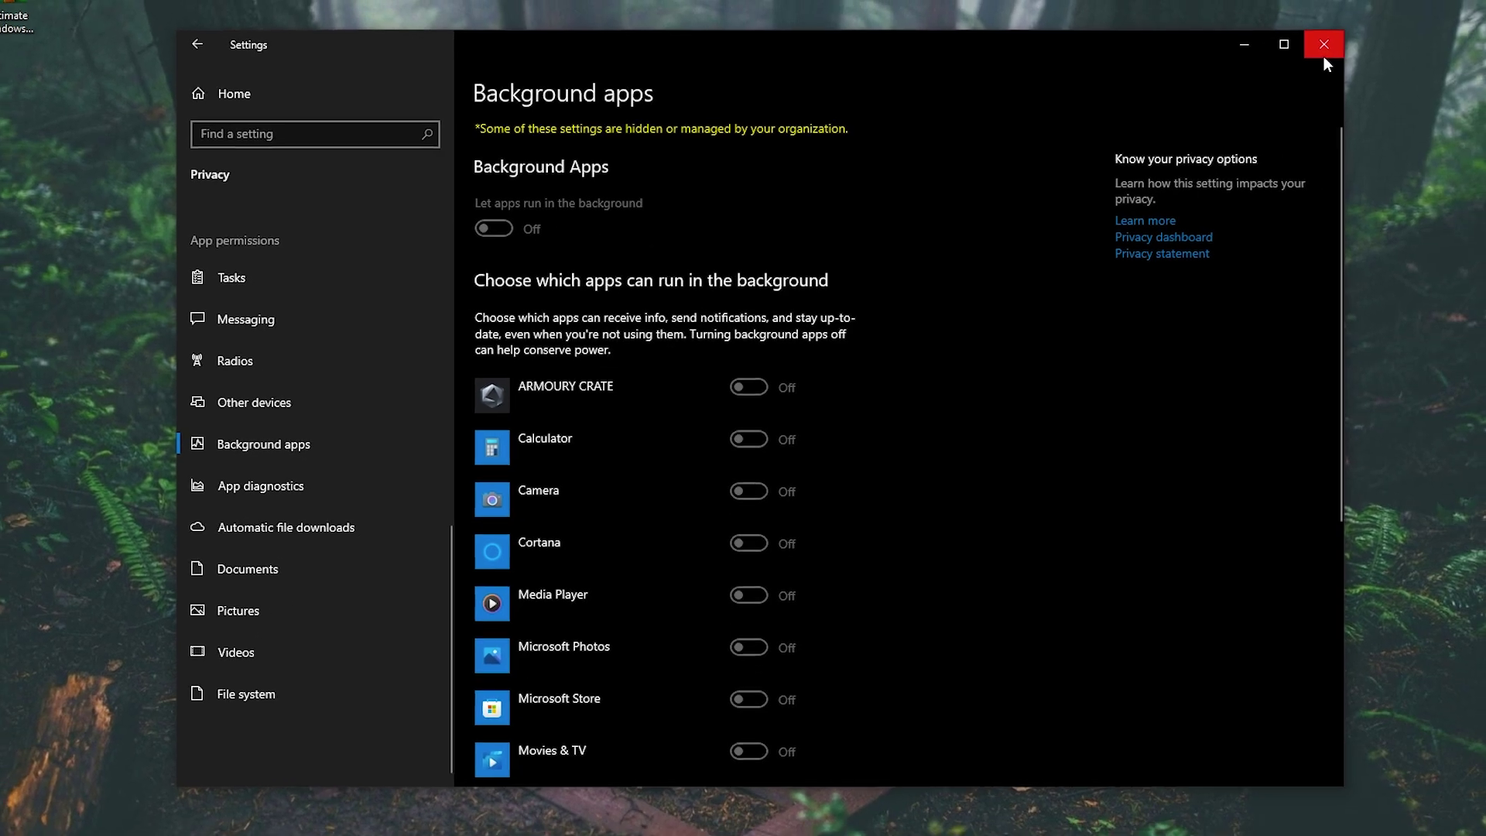
pyautogui.click(1391, 13)
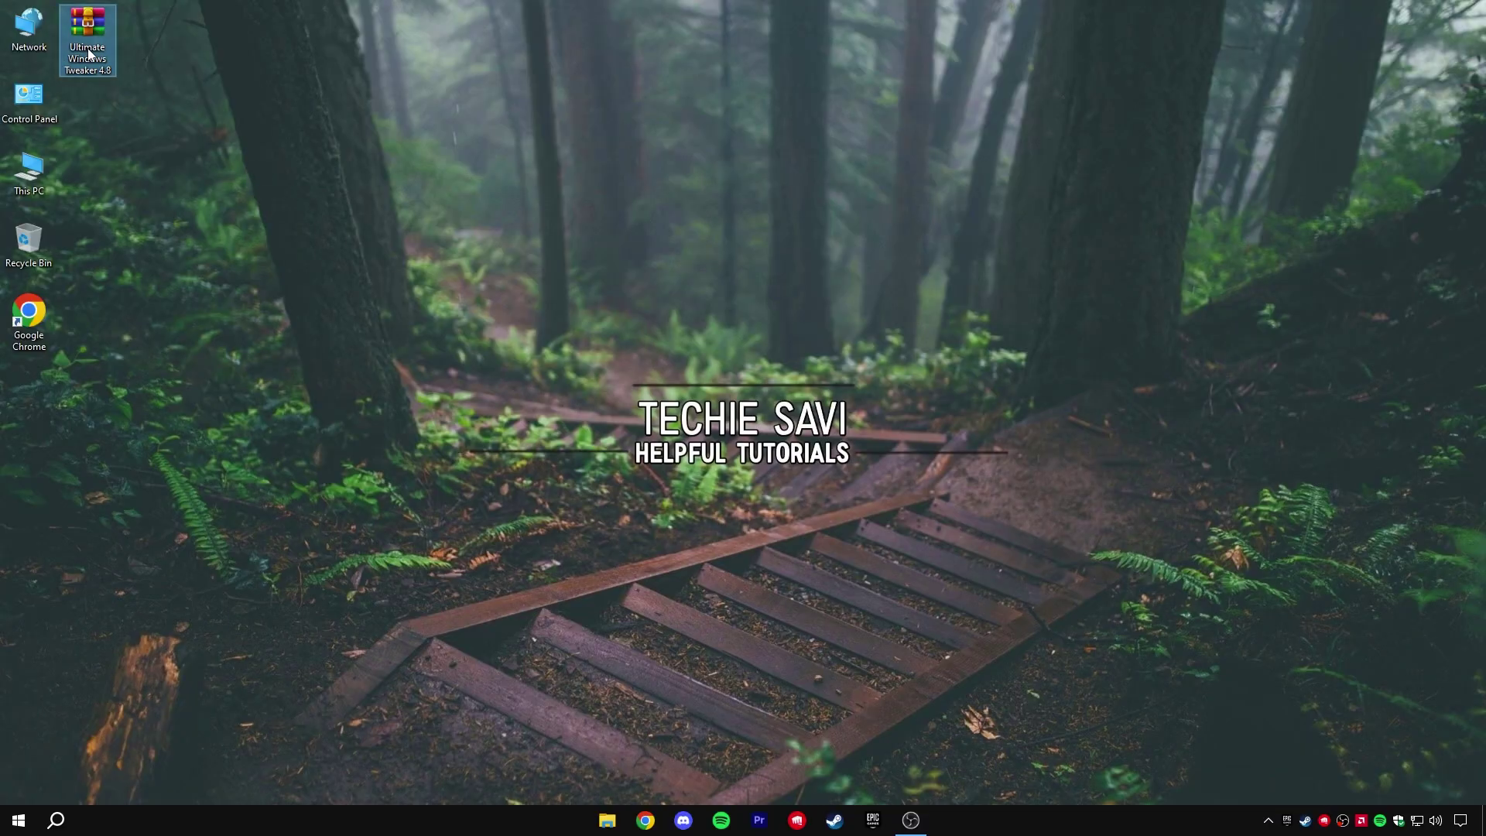
# Extract the Ultimate Windows Tweaker folder from the Ultimate Windows Tweaker 4.8 archive onto the desktop and close the archive
pyautogui.moveTo(86, 35); pyautogui.dragTo(619, 278)
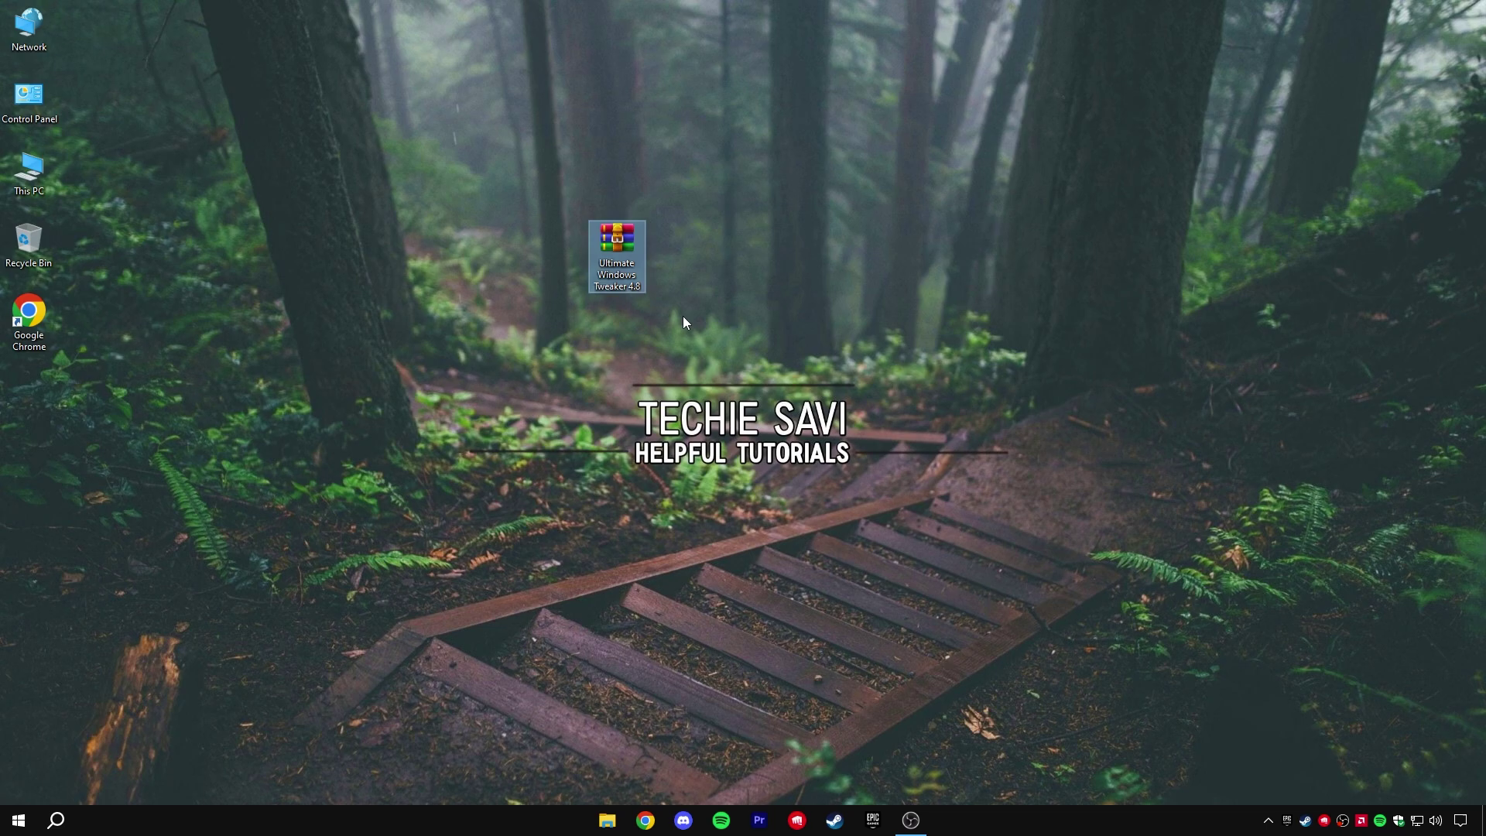
pyautogui.rightClick(611, 247)
pyautogui.click(643, 262)
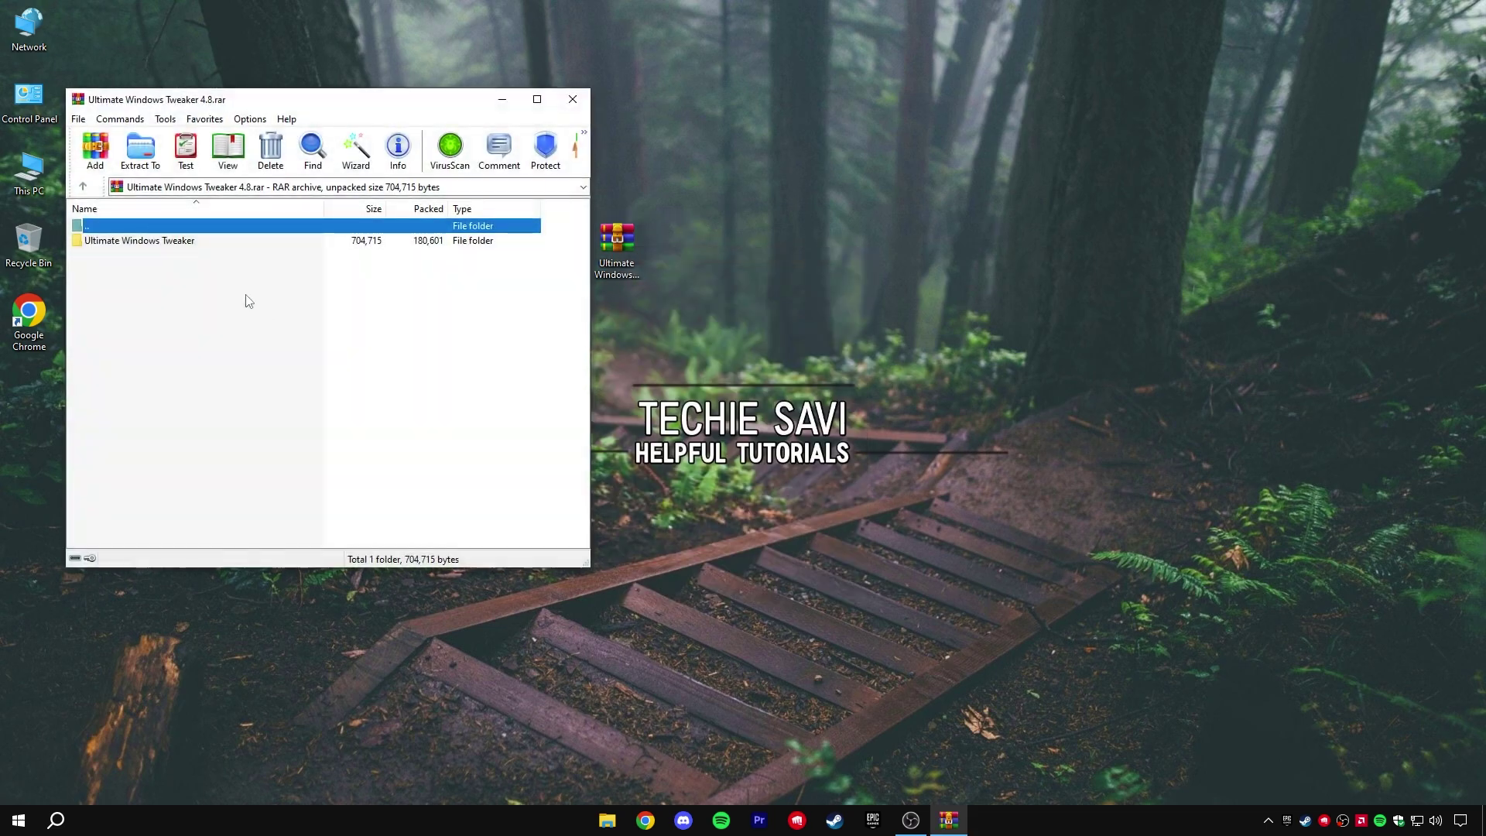
pyautogui.click(183, 242)
pyautogui.moveTo(551, 320); pyautogui.dragTo(617, 314)
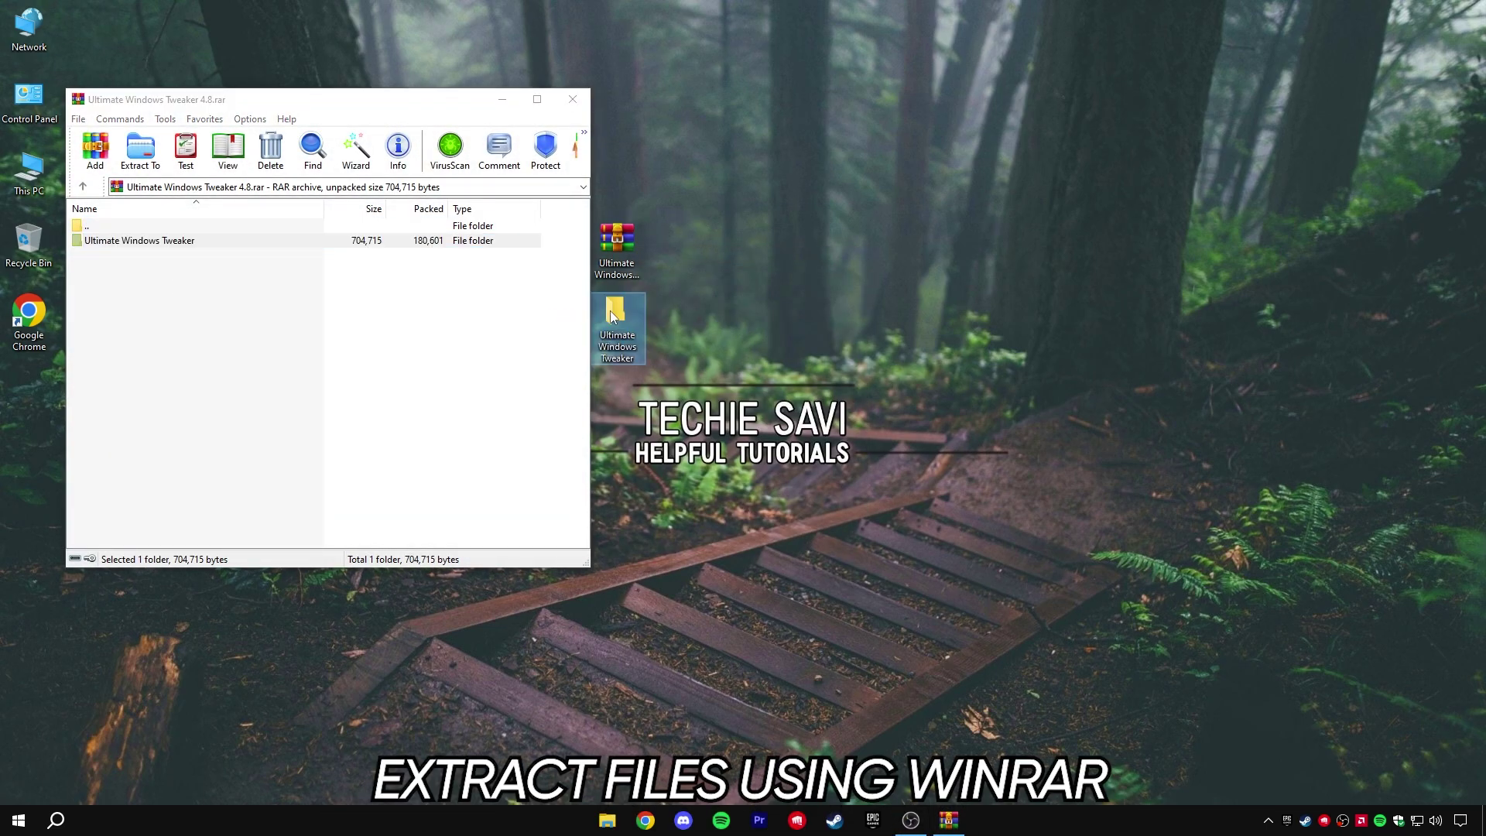
pyautogui.click(573, 99)
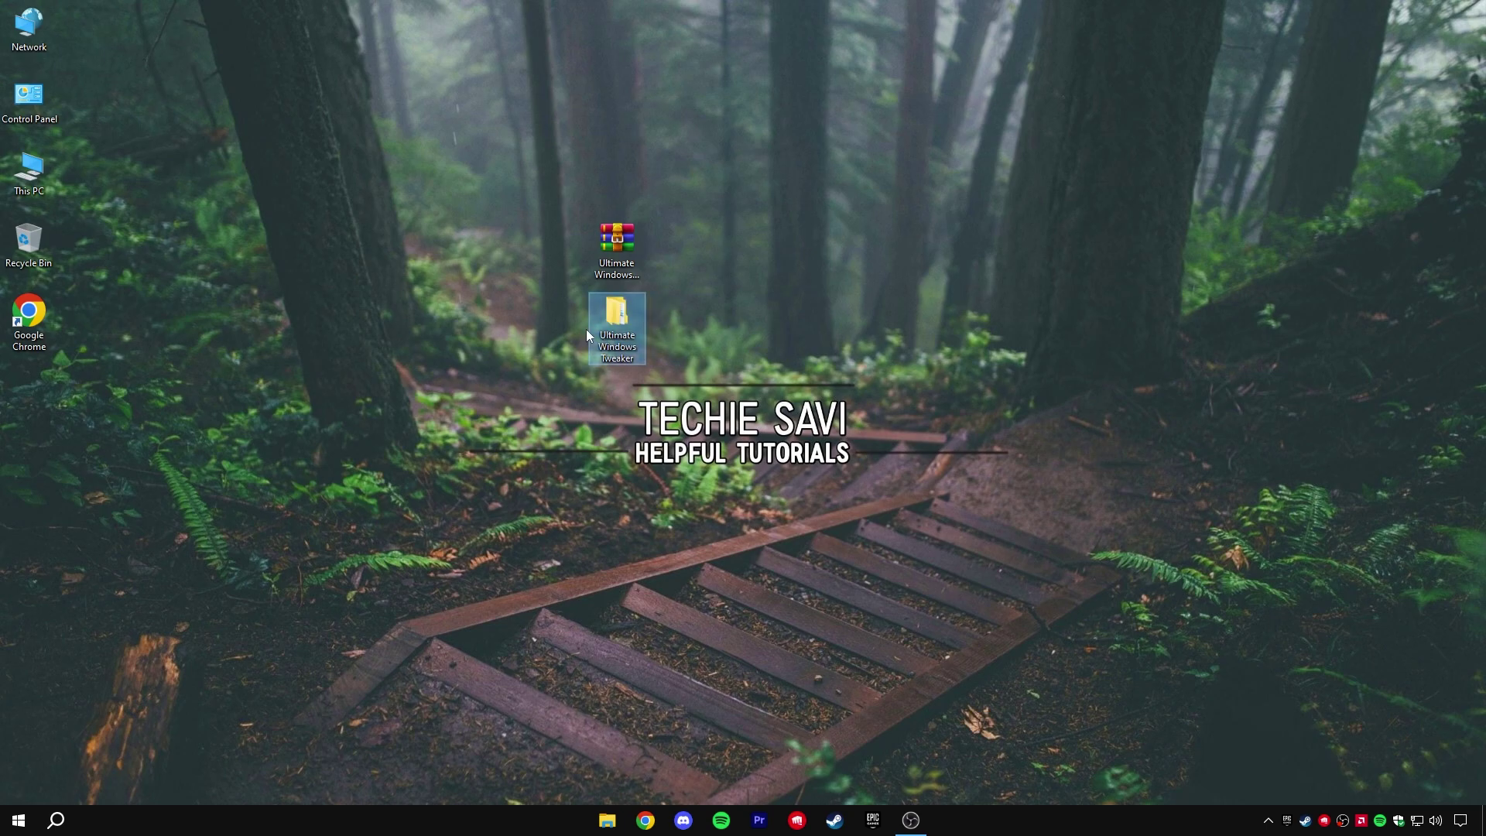
# Launch the Ultimate Windows Tweaker 4.8 application from the extracted folder on the desktop
pyautogui.rightClick(615, 317)
pyautogui.click(642, 342)
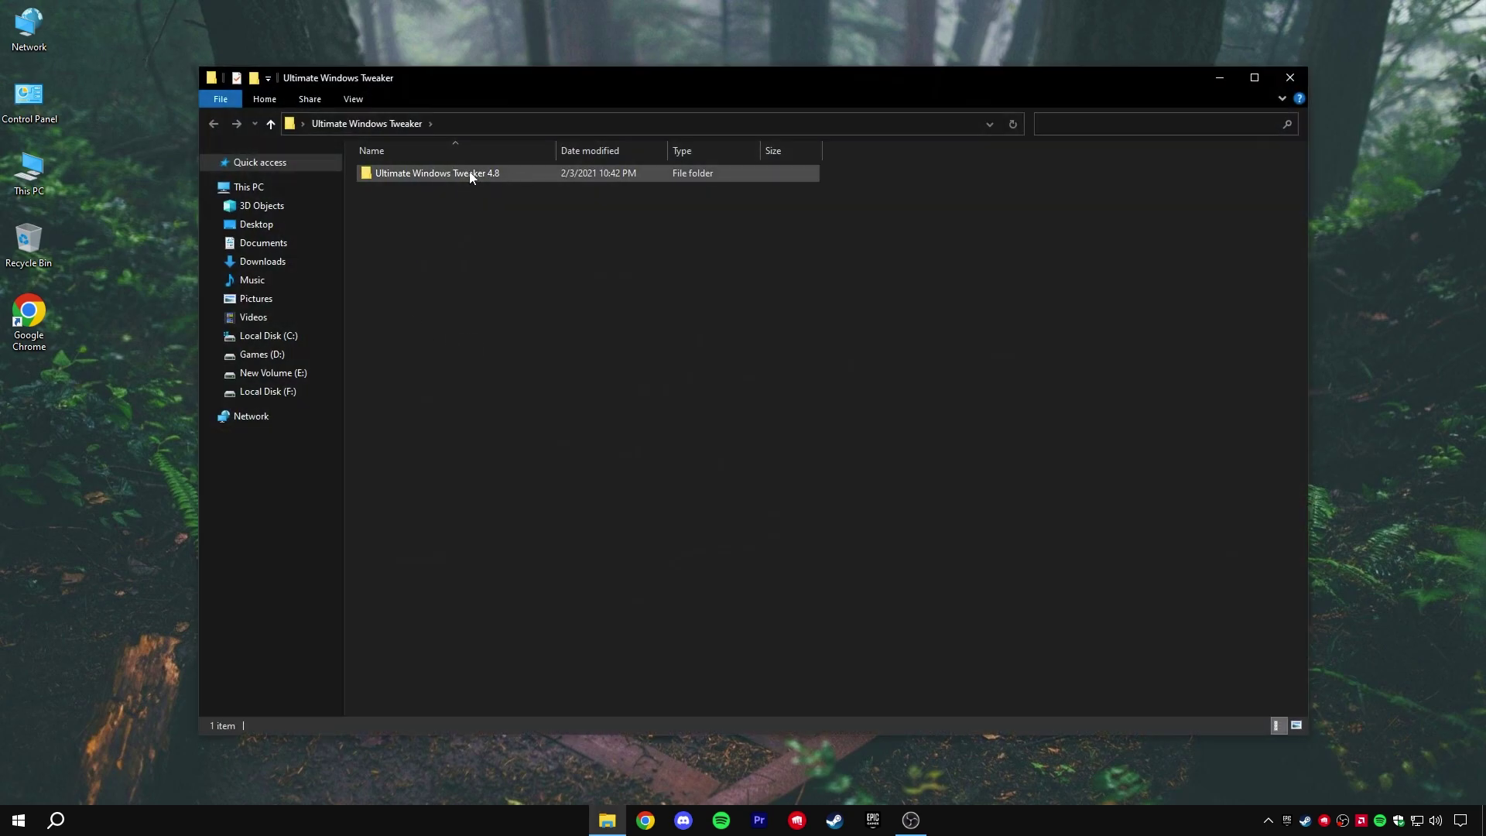
pyautogui.doubleClick(522, 174)
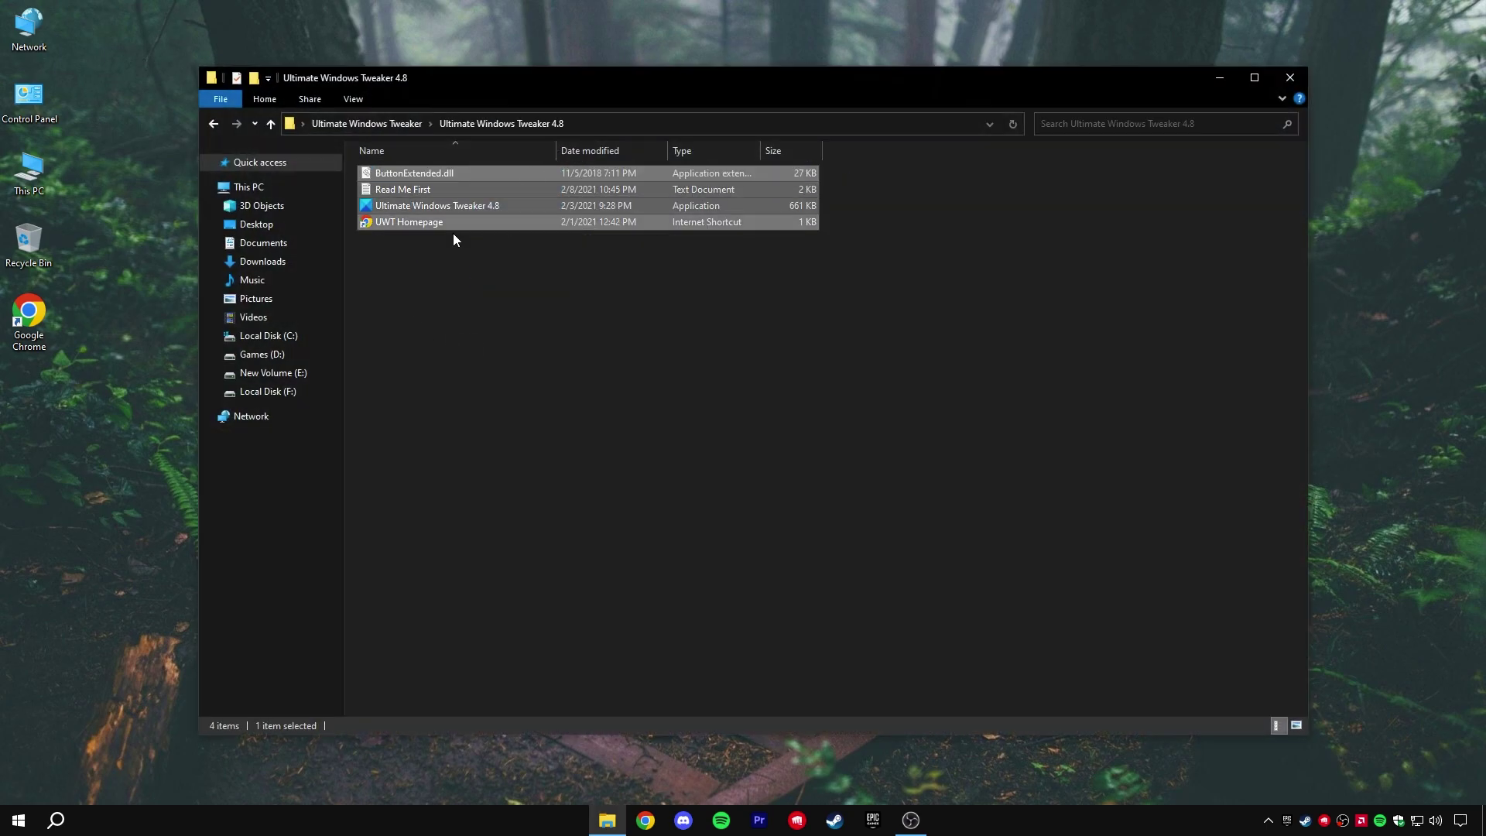
pyautogui.rightClick(471, 207)
pyautogui.click(511, 220)
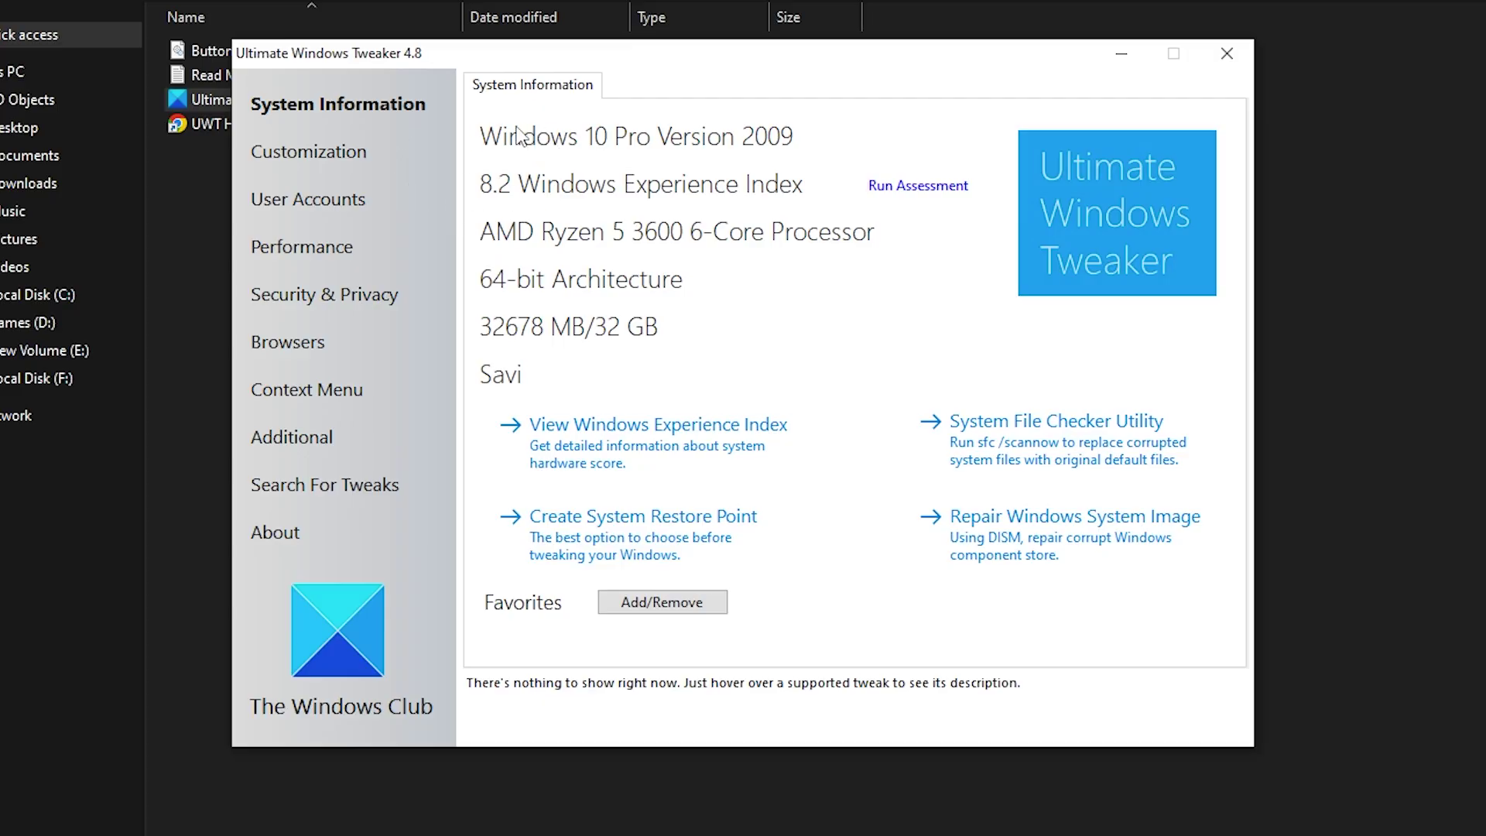
# In the Performance tweaks, enable the options that disable the Superfetch service, Printer Spooling service and Microsoft Edge preloading
pyautogui.click(344, 252)
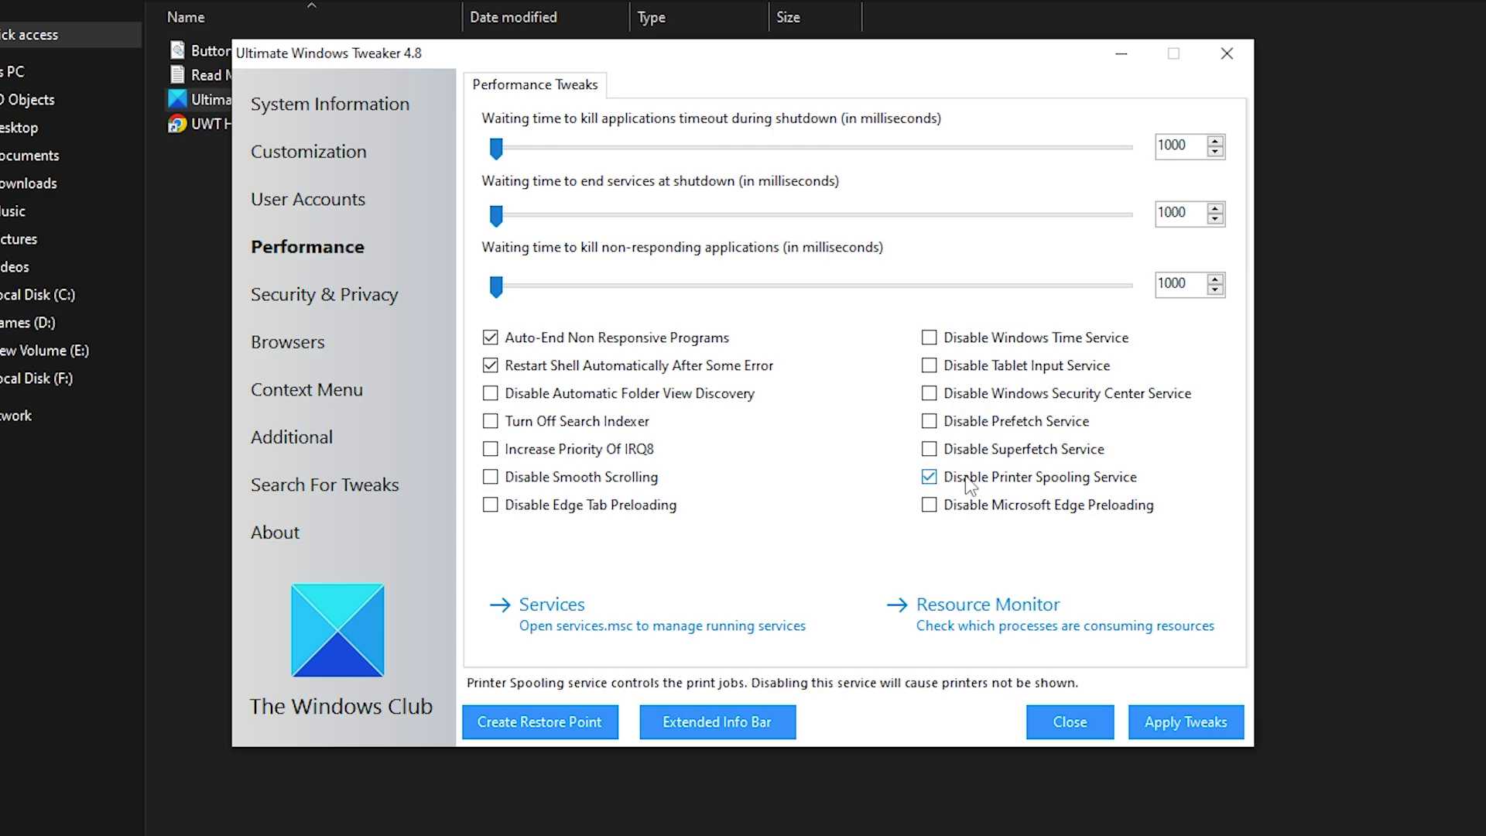
pyautogui.click(958, 454)
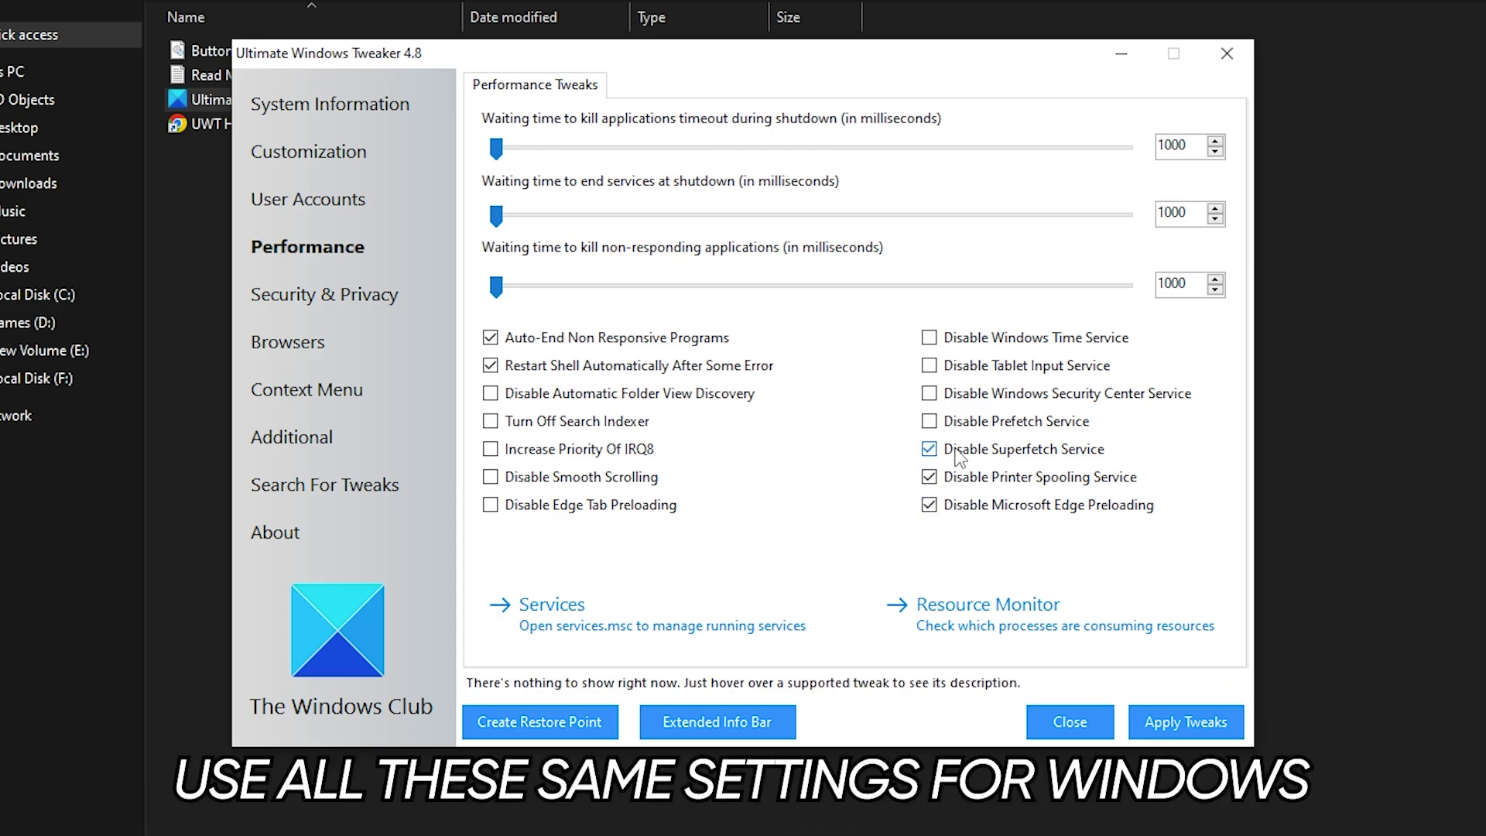
# In the Privacy tweaks, enable Disable Telemetry and clear Disable Biometrics and Disable Windows Feedback Requests
pyautogui.click(318, 309)
pyautogui.click(607, 87)
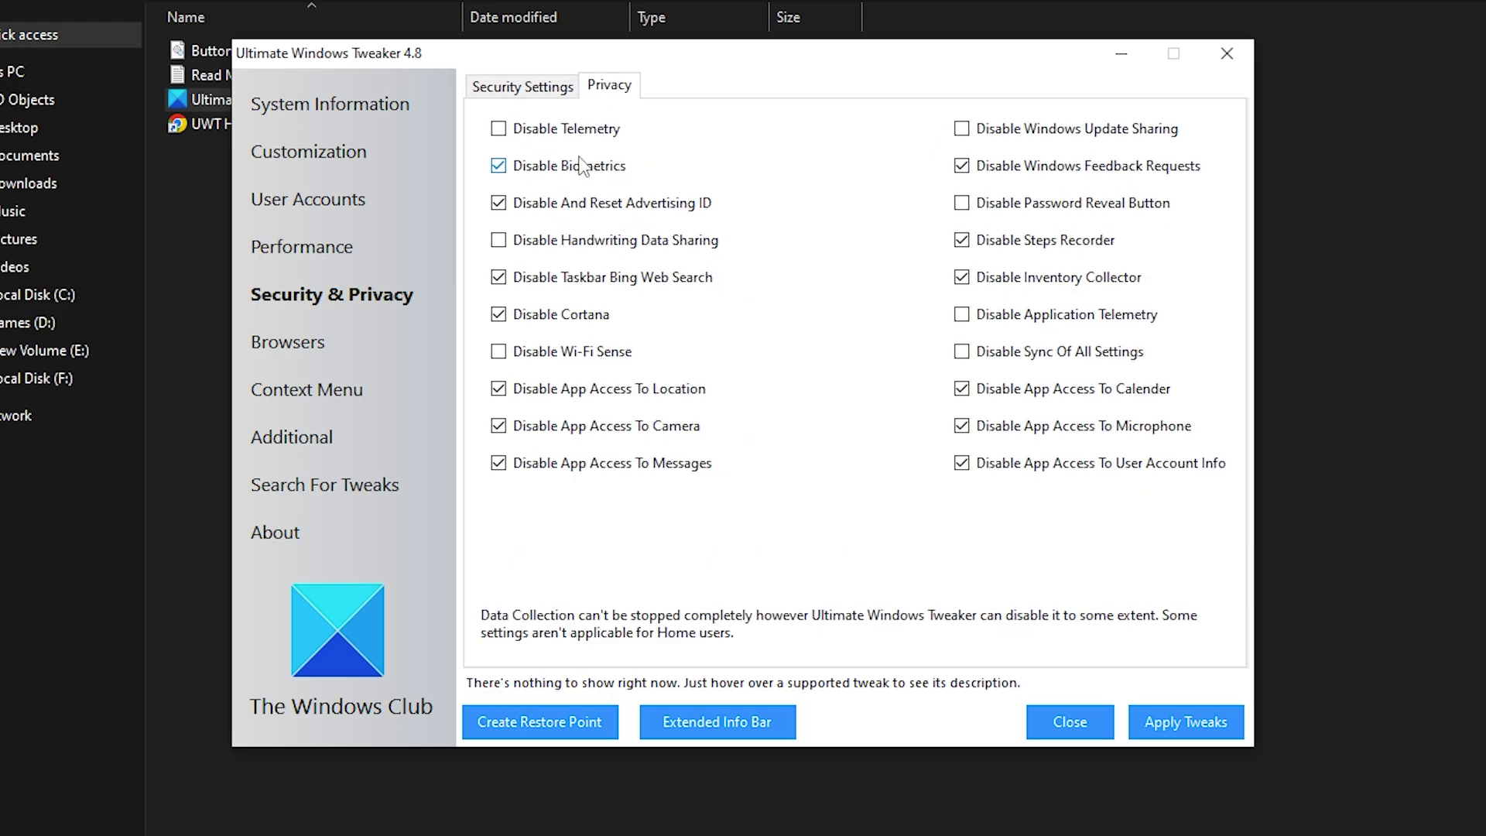
pyautogui.click(533, 171)
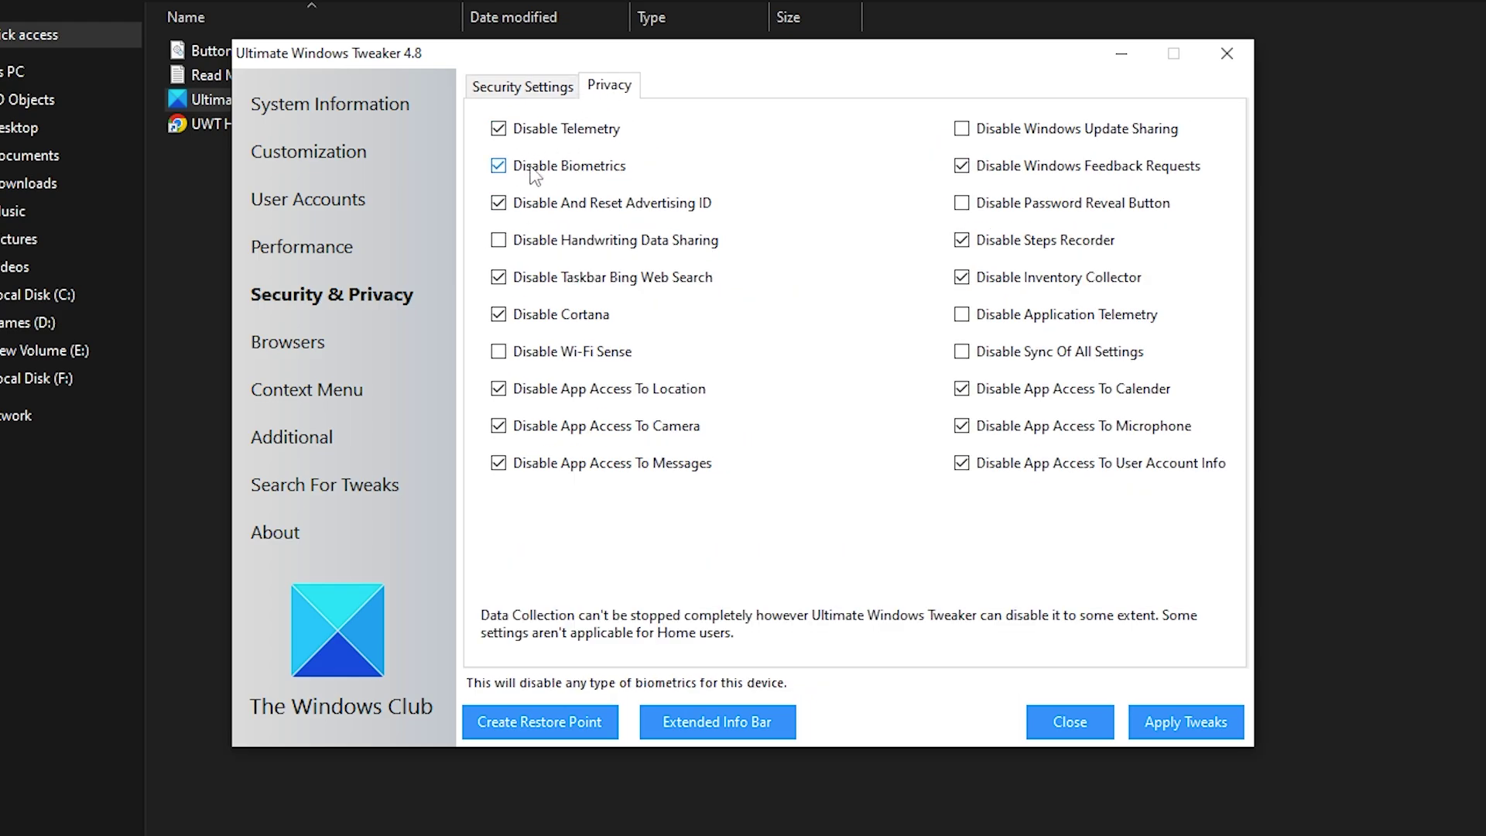
pyautogui.click(571, 169)
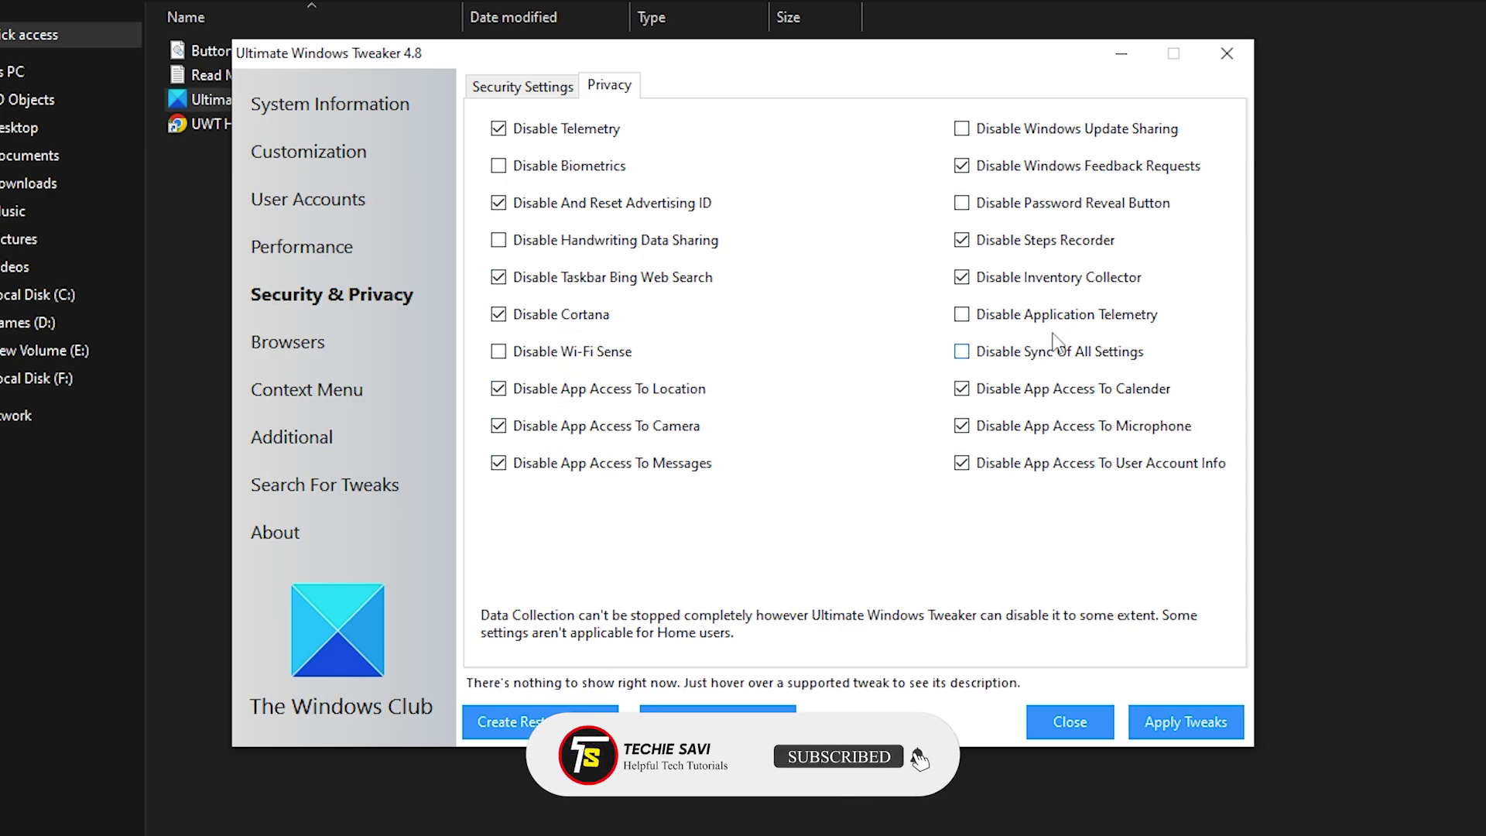
pyautogui.click(999, 170)
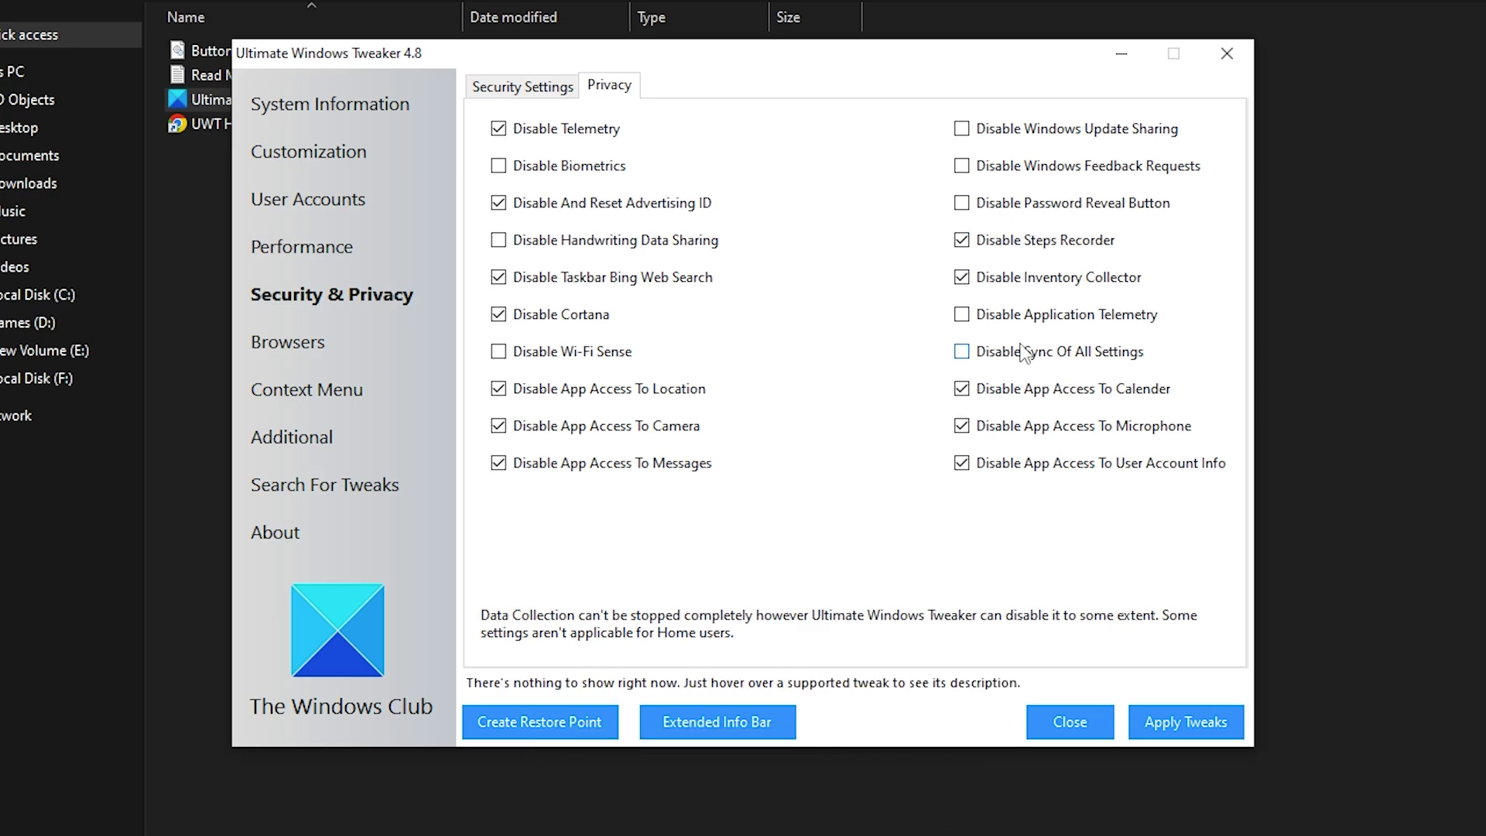
pyautogui.click(993, 465)
pyautogui.click(993, 466)
# Enable the network adapter onboard processor in the Additional tweaks and apply all tweaks
pyautogui.click(328, 440)
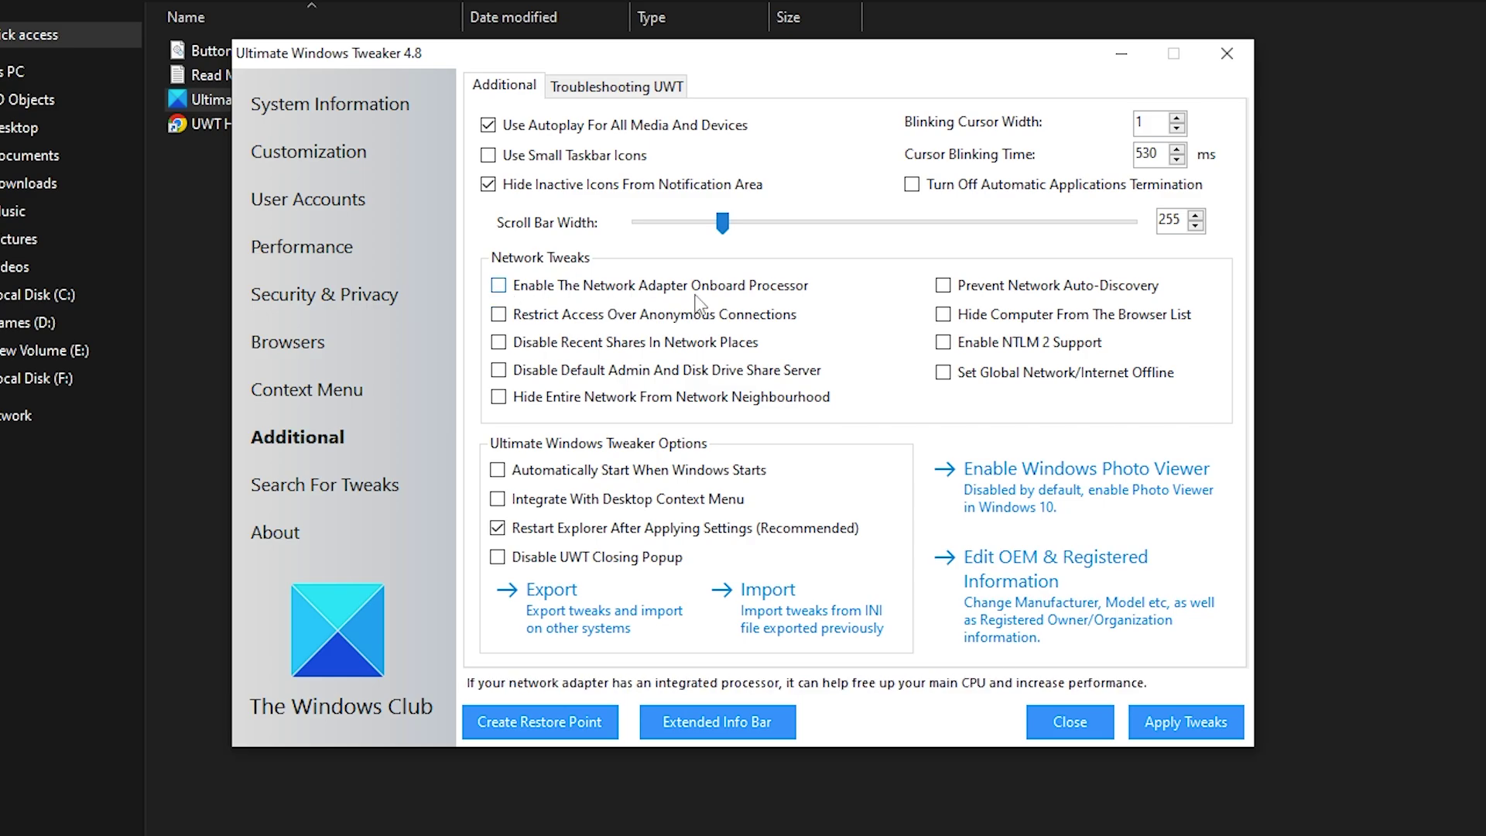
pyautogui.click(609, 288)
pyautogui.click(1143, 716)
pyautogui.click(895, 527)
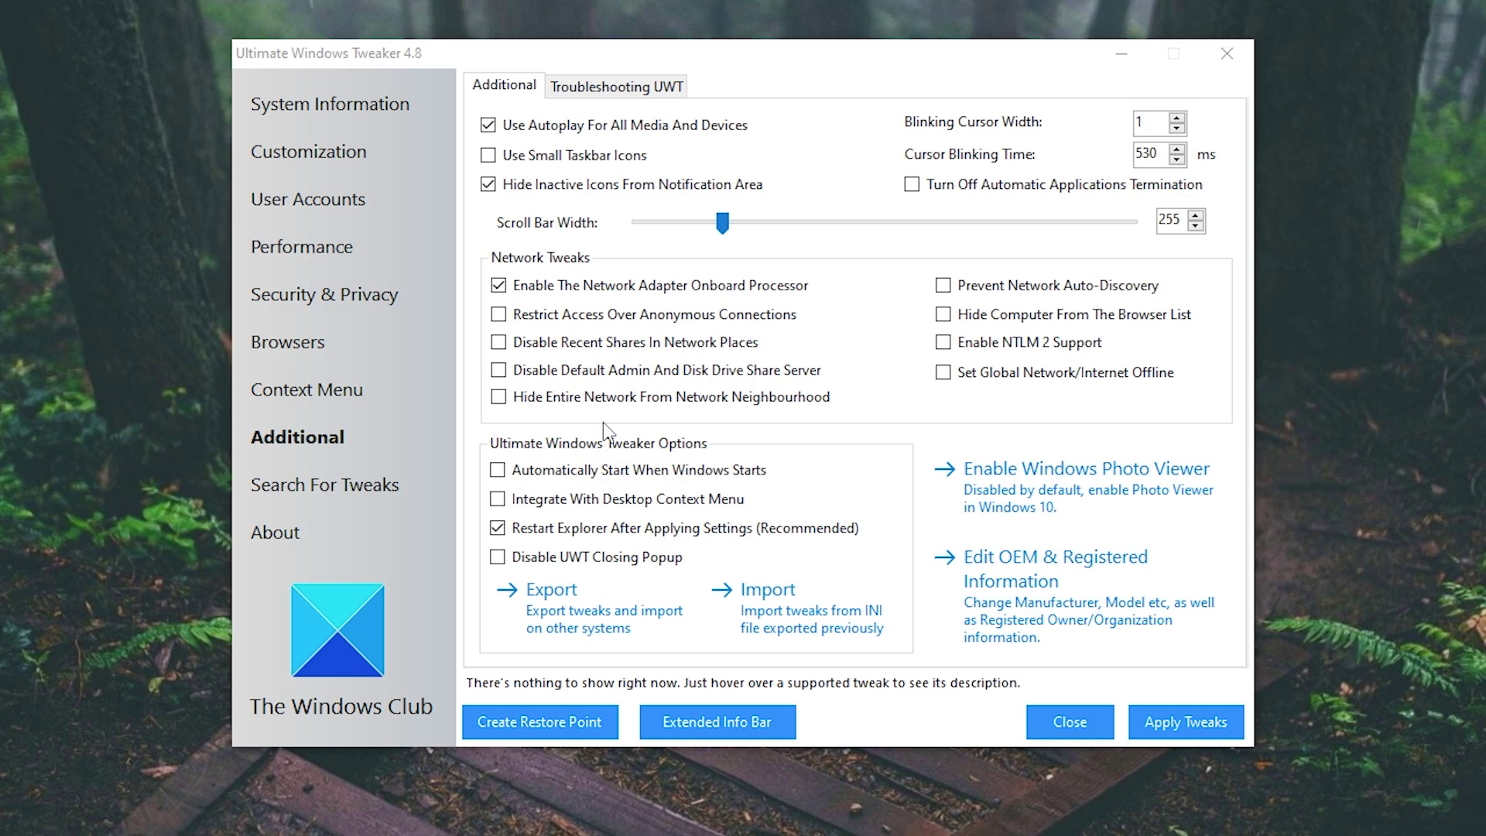
# Review the Browsers, Privacy and Performance tweaks and close Ultimate Windows Tweaker
pyautogui.click(337, 343)
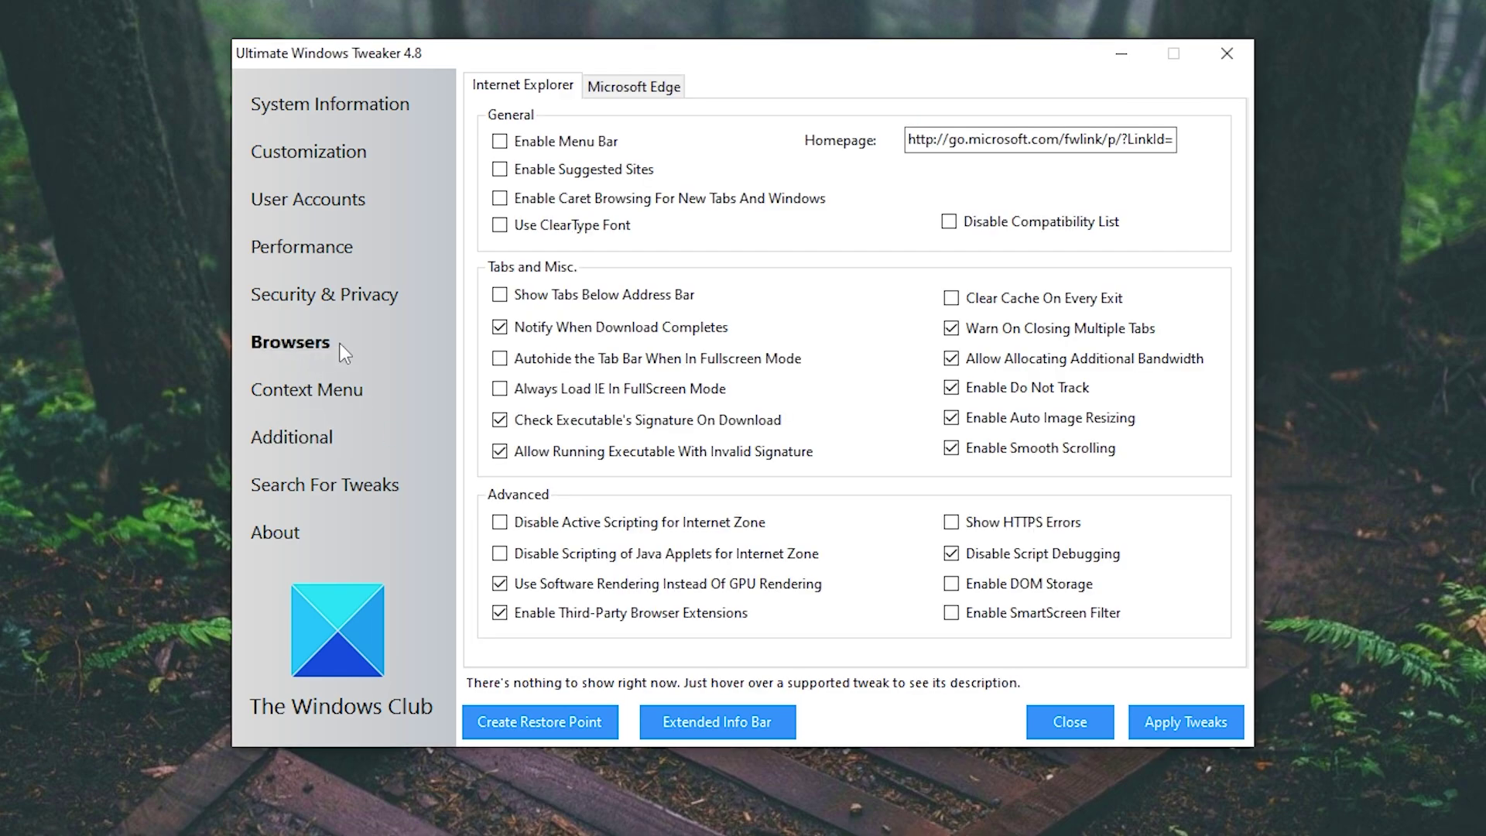
pyautogui.click(337, 302)
pyautogui.hotkey('ctrl', 'Tab')
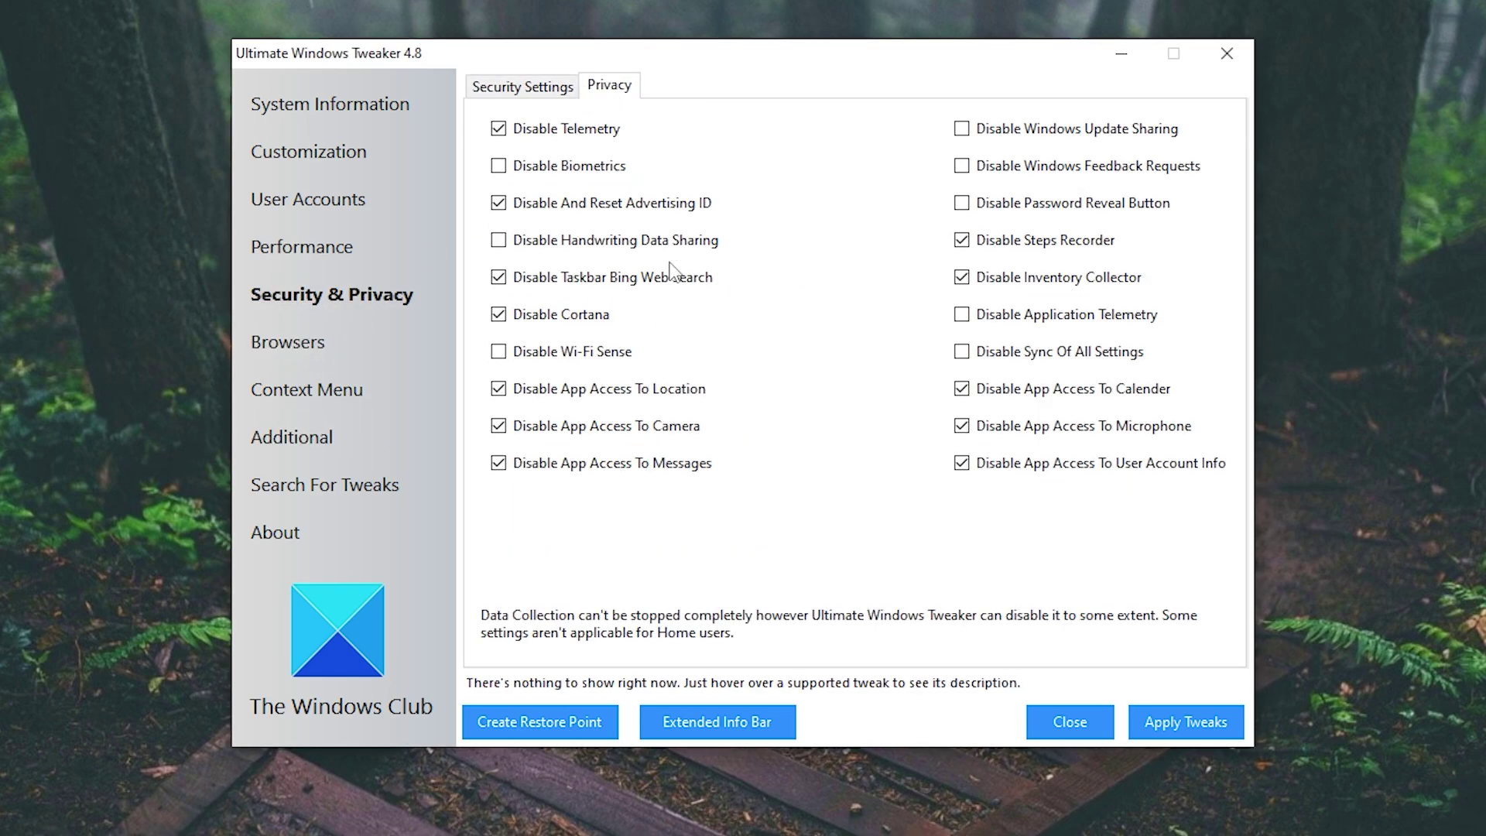
pyautogui.click(309, 247)
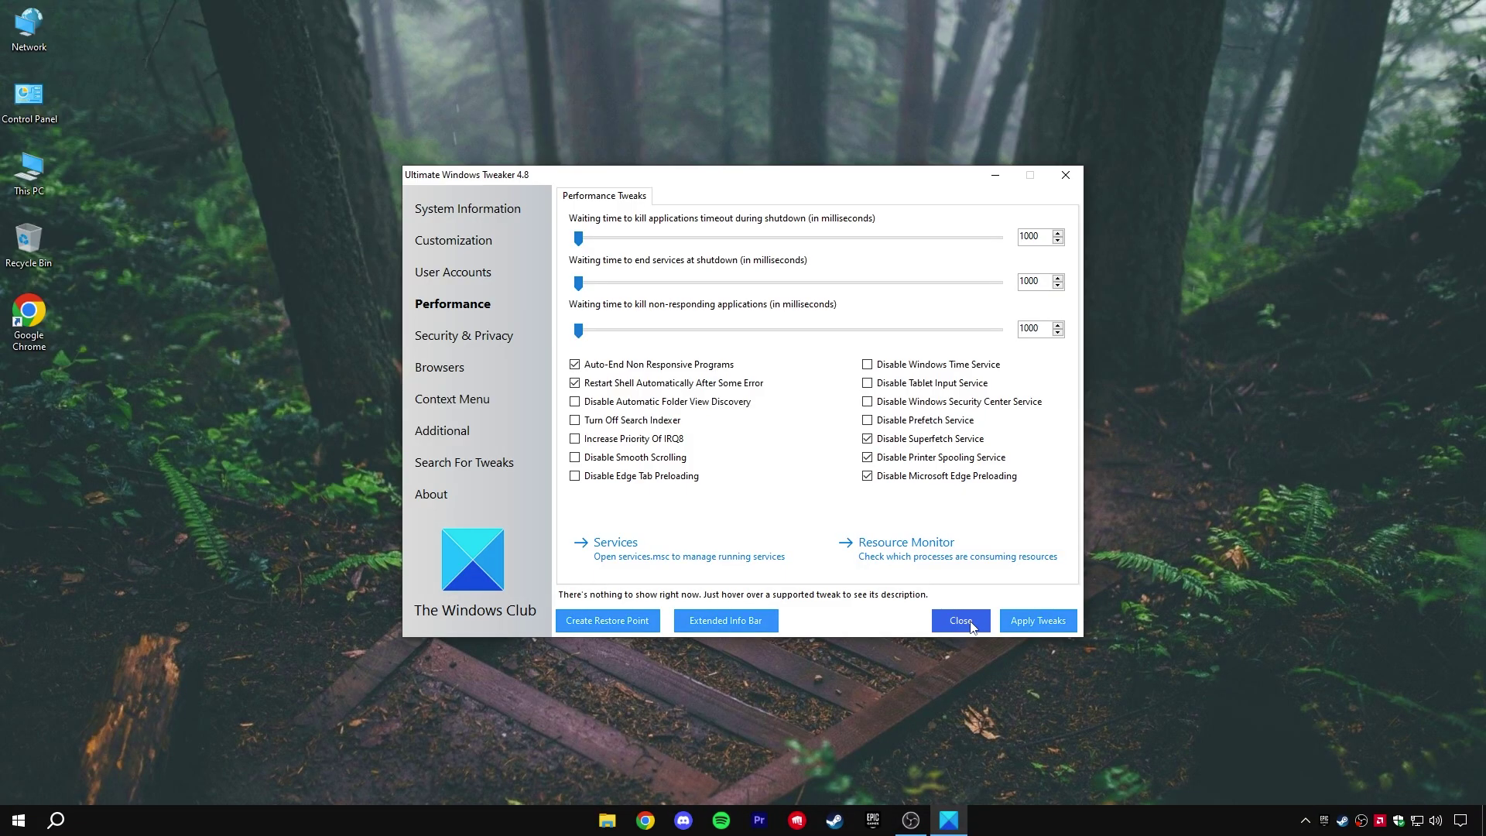
pyautogui.click(960, 624)
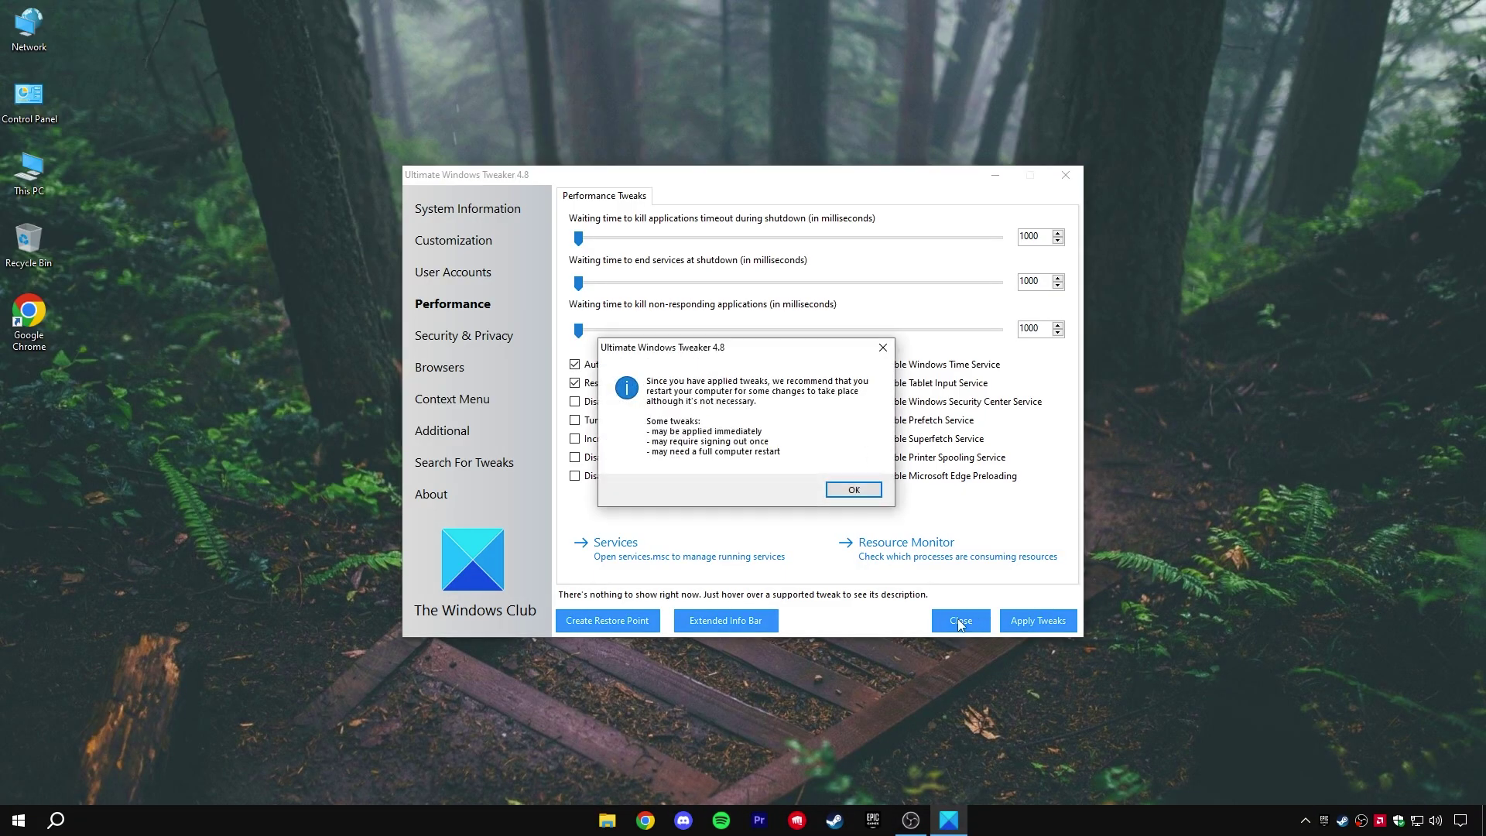
pyautogui.click(851, 490)
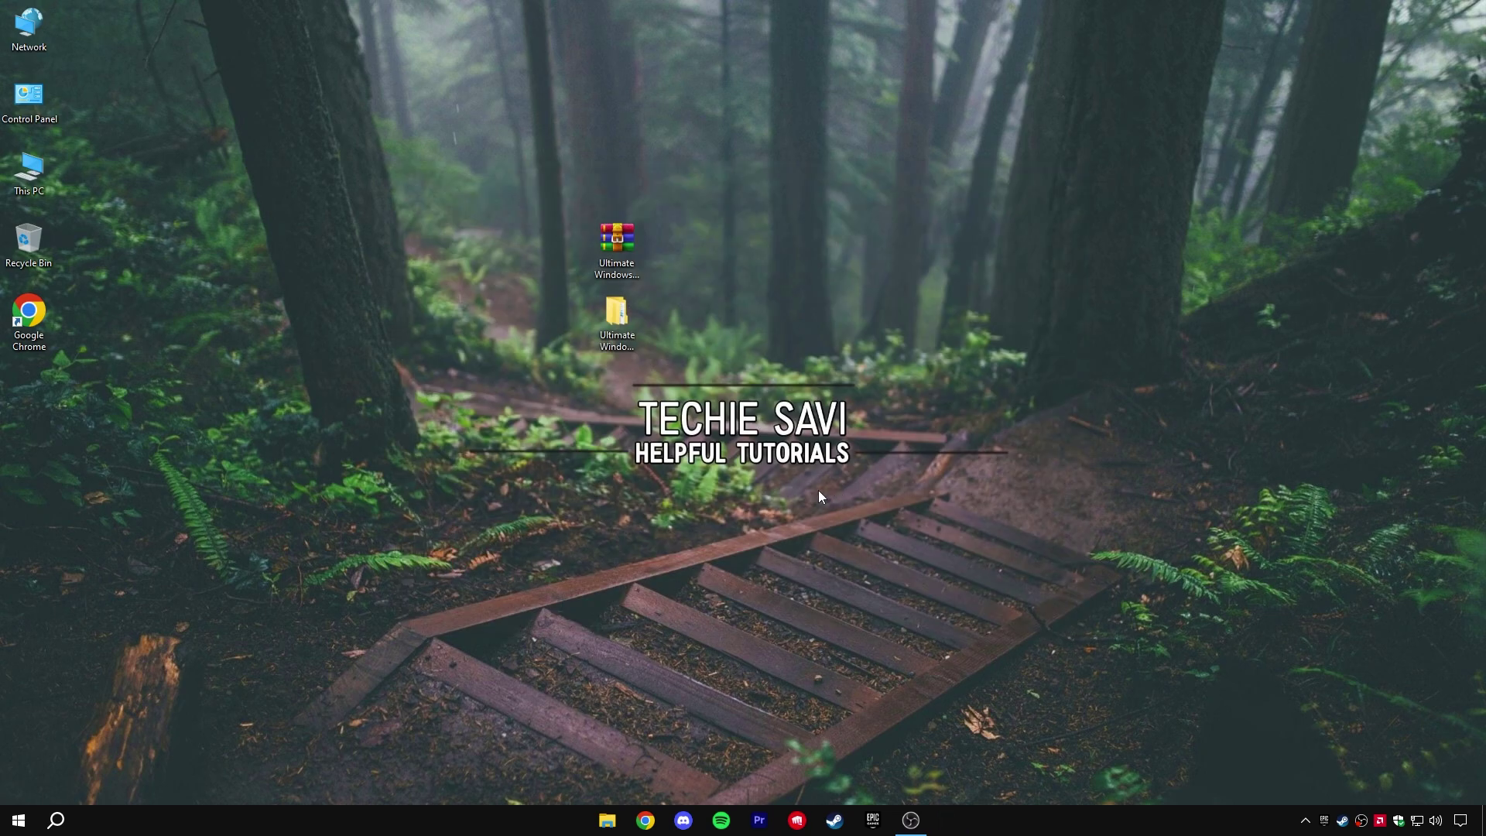
# Open the user's temporary files folder by running %temp% from the Run dialog
pyautogui.rightClick(19, 819)
pyautogui.click(29, 760)
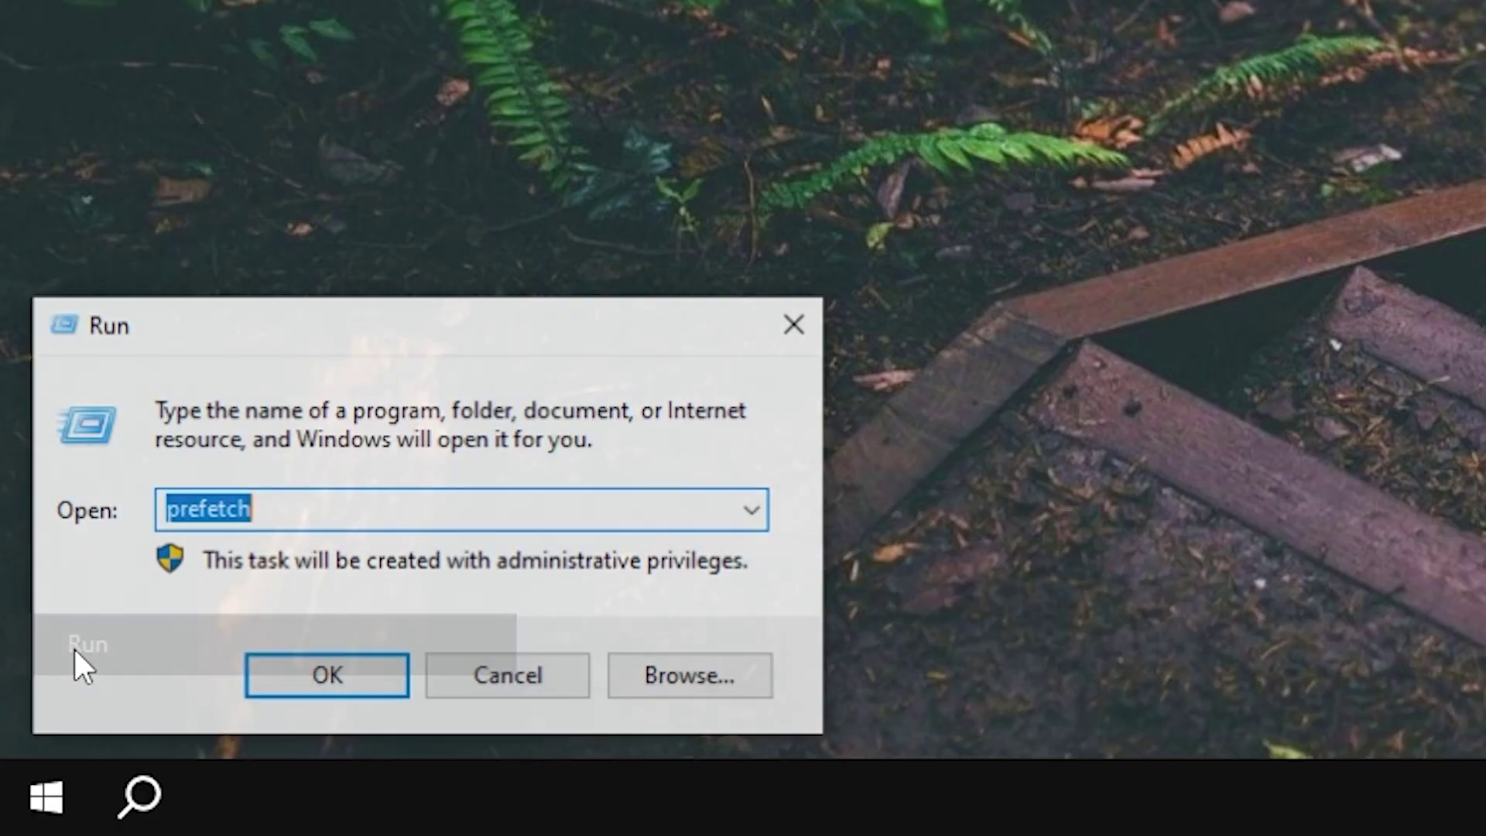
pyautogui.press('BackSpace')
pyautogui.write('%t')
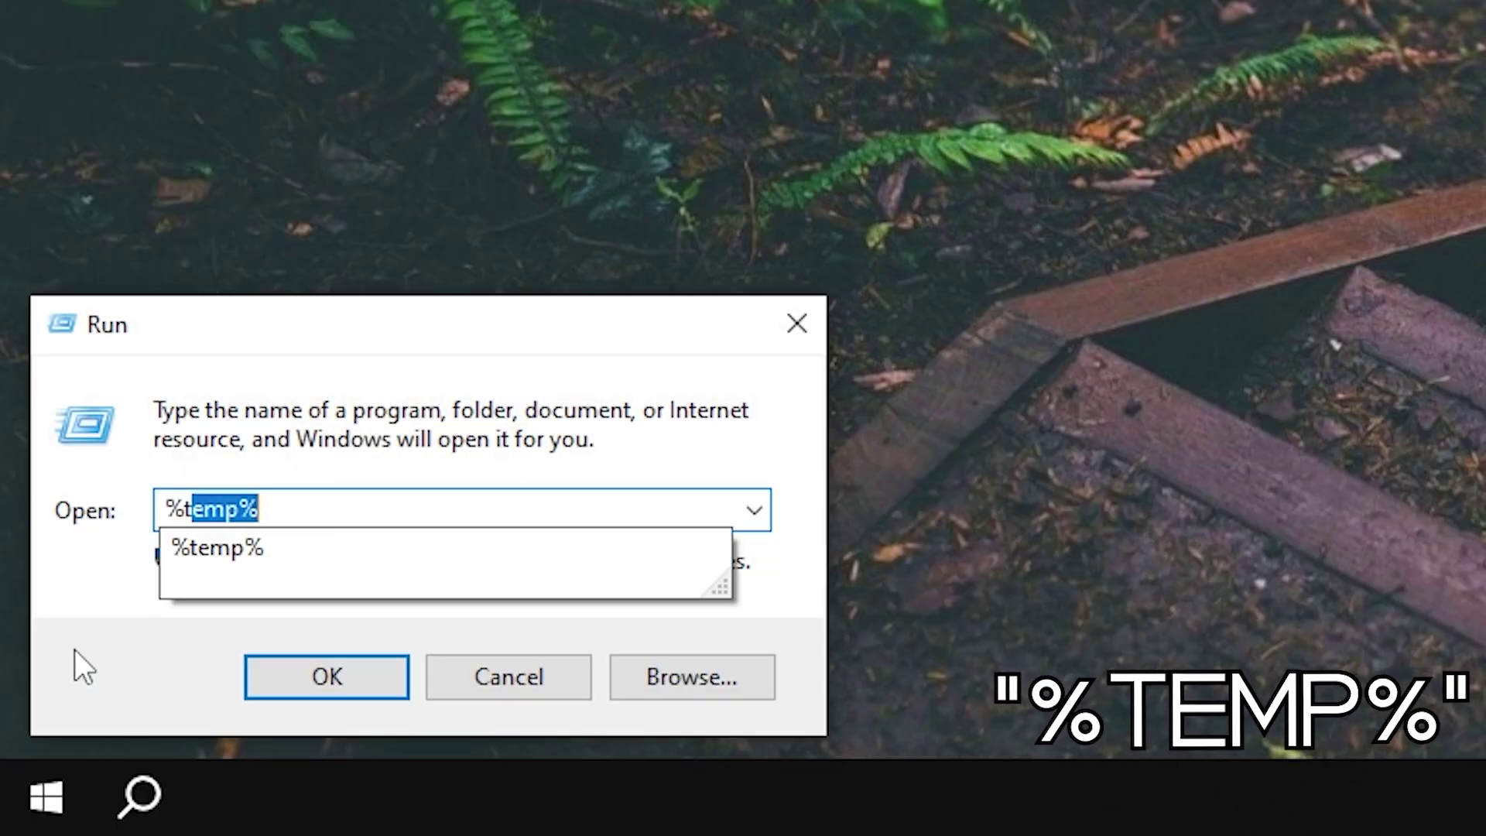
pyautogui.write('emp%')
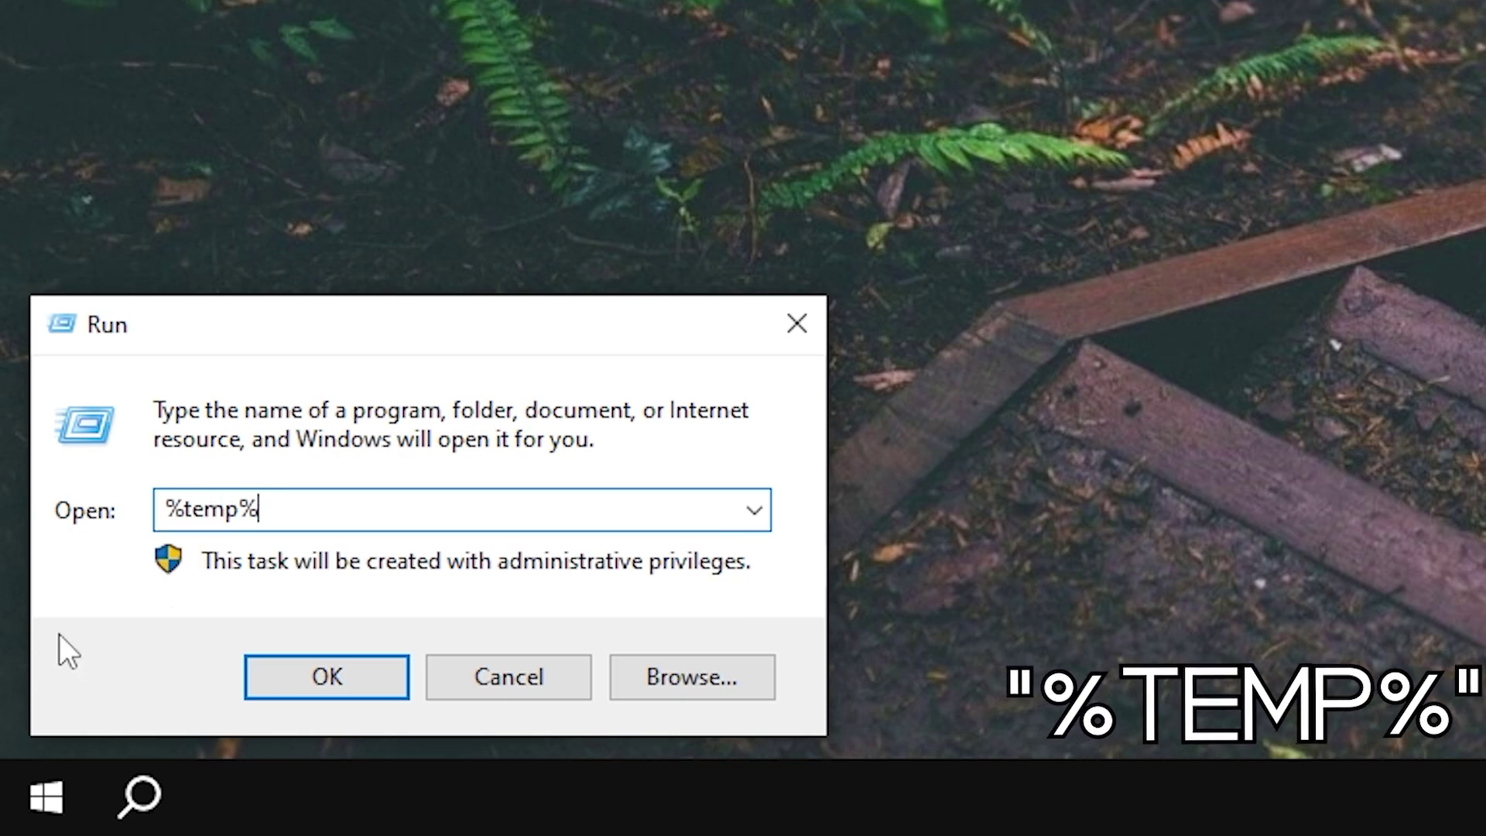
pyautogui.doubleClick(312, 518)
pyautogui.click(355, 693)
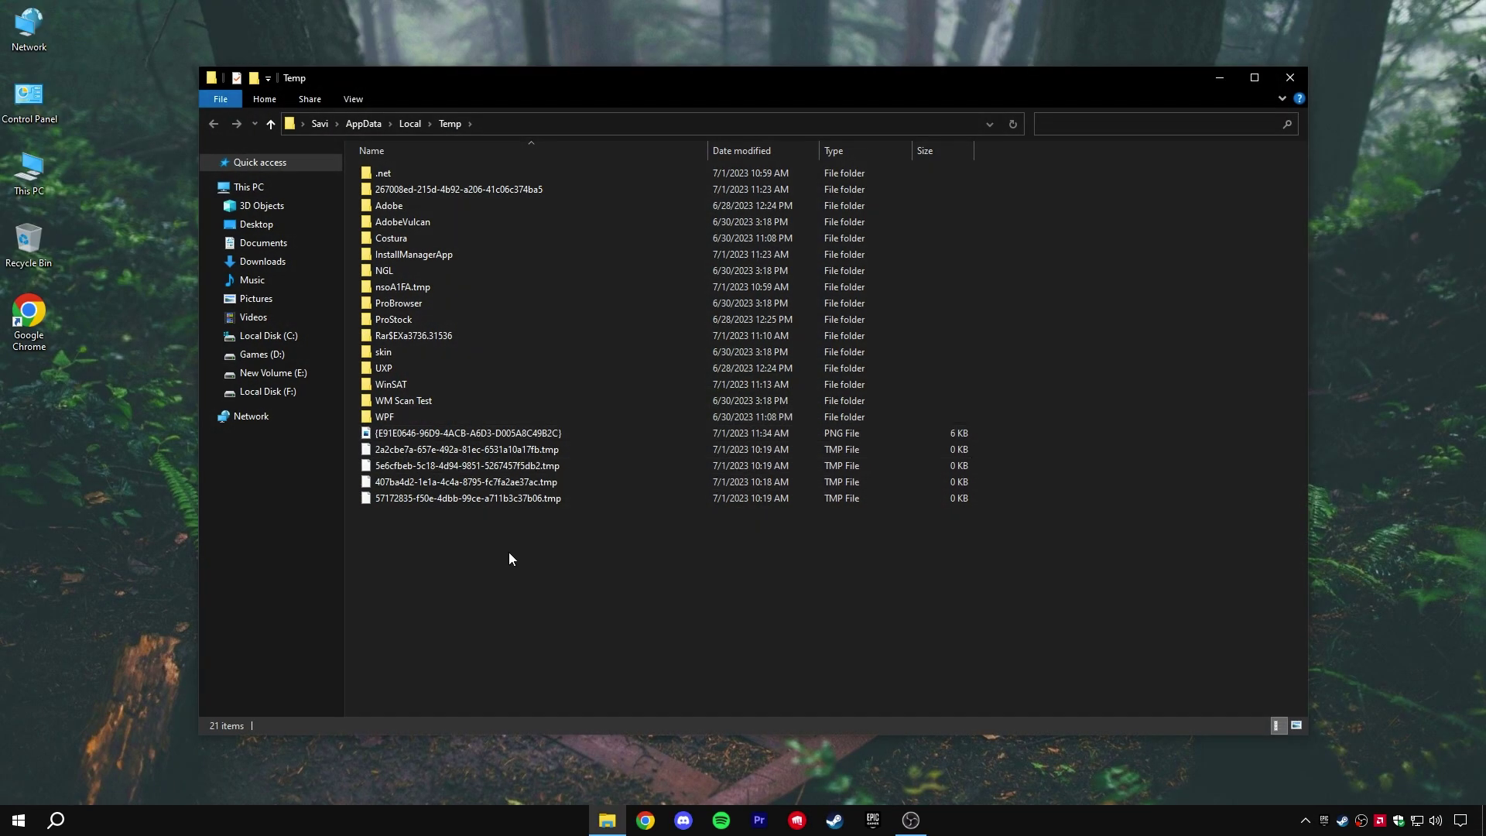
# Delete everything in the Temp folder, skipping all files in use, and close the folder
pyautogui.moveTo(496, 554); pyautogui.dragTo(593, 175)
pyautogui.rightClick(535, 276)
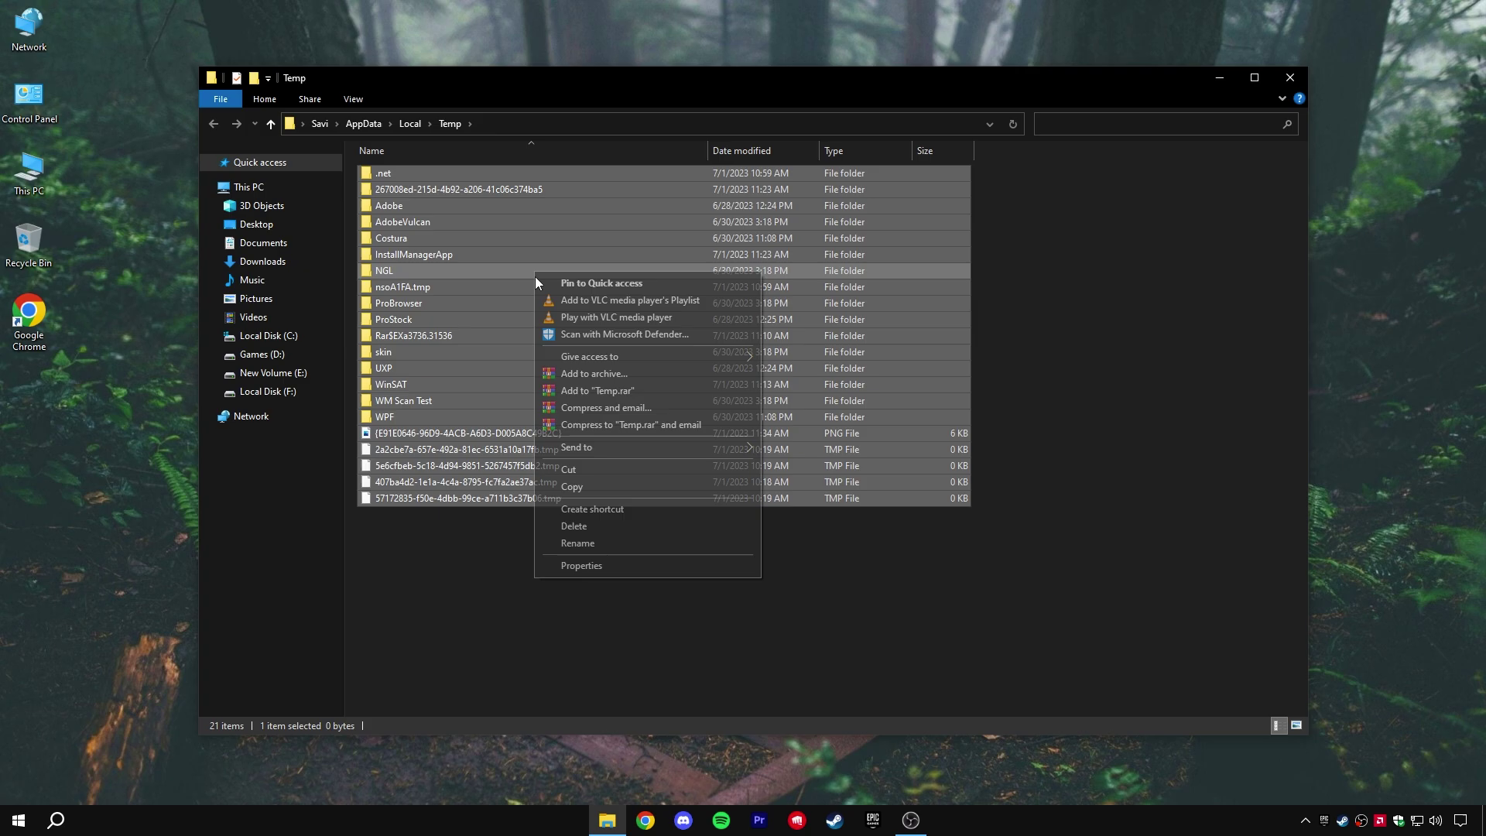
pyautogui.click(574, 530)
pyautogui.click(244, 336)
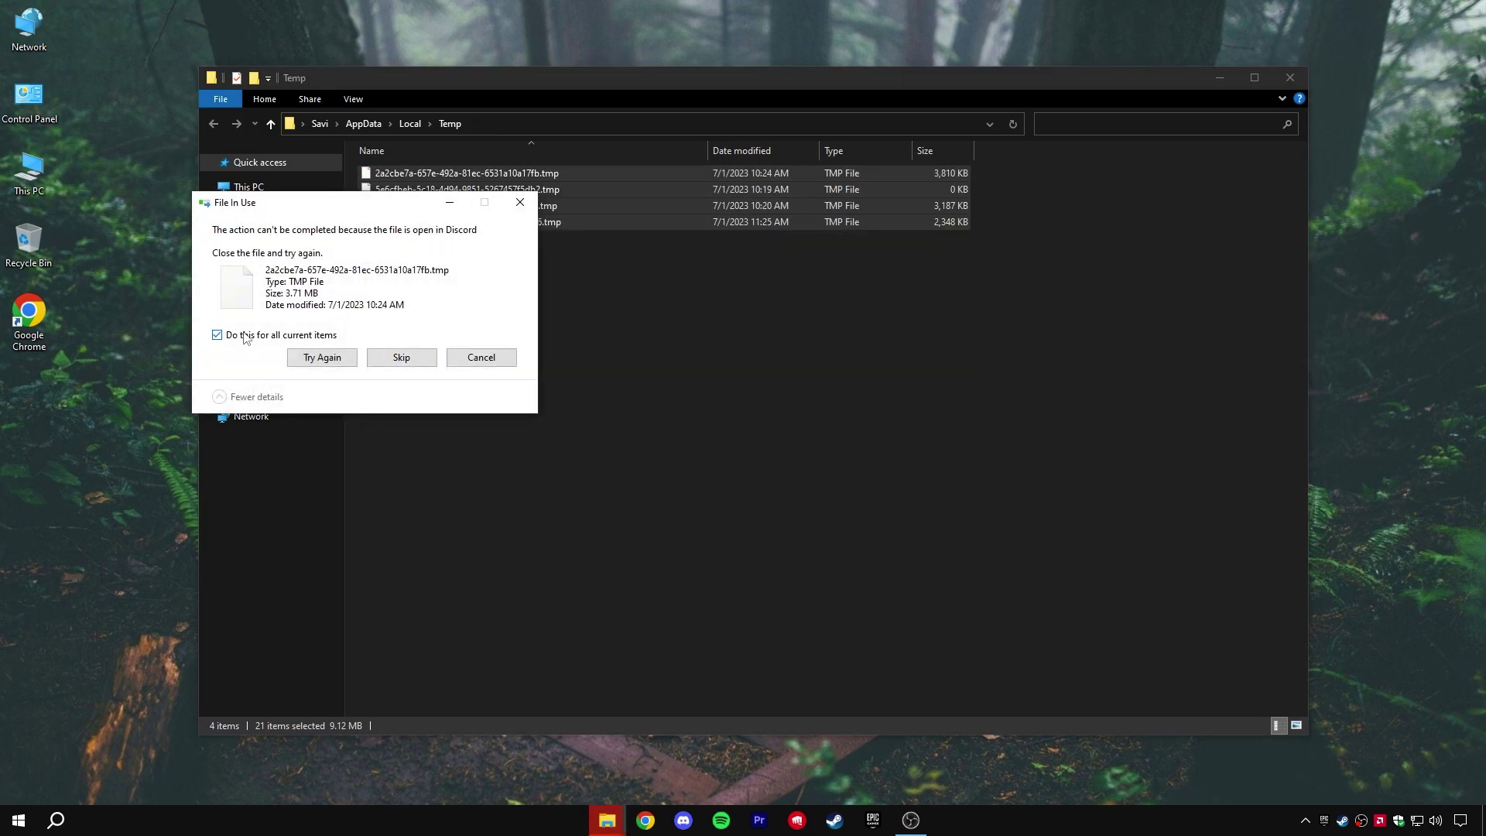
pyautogui.click(401, 357)
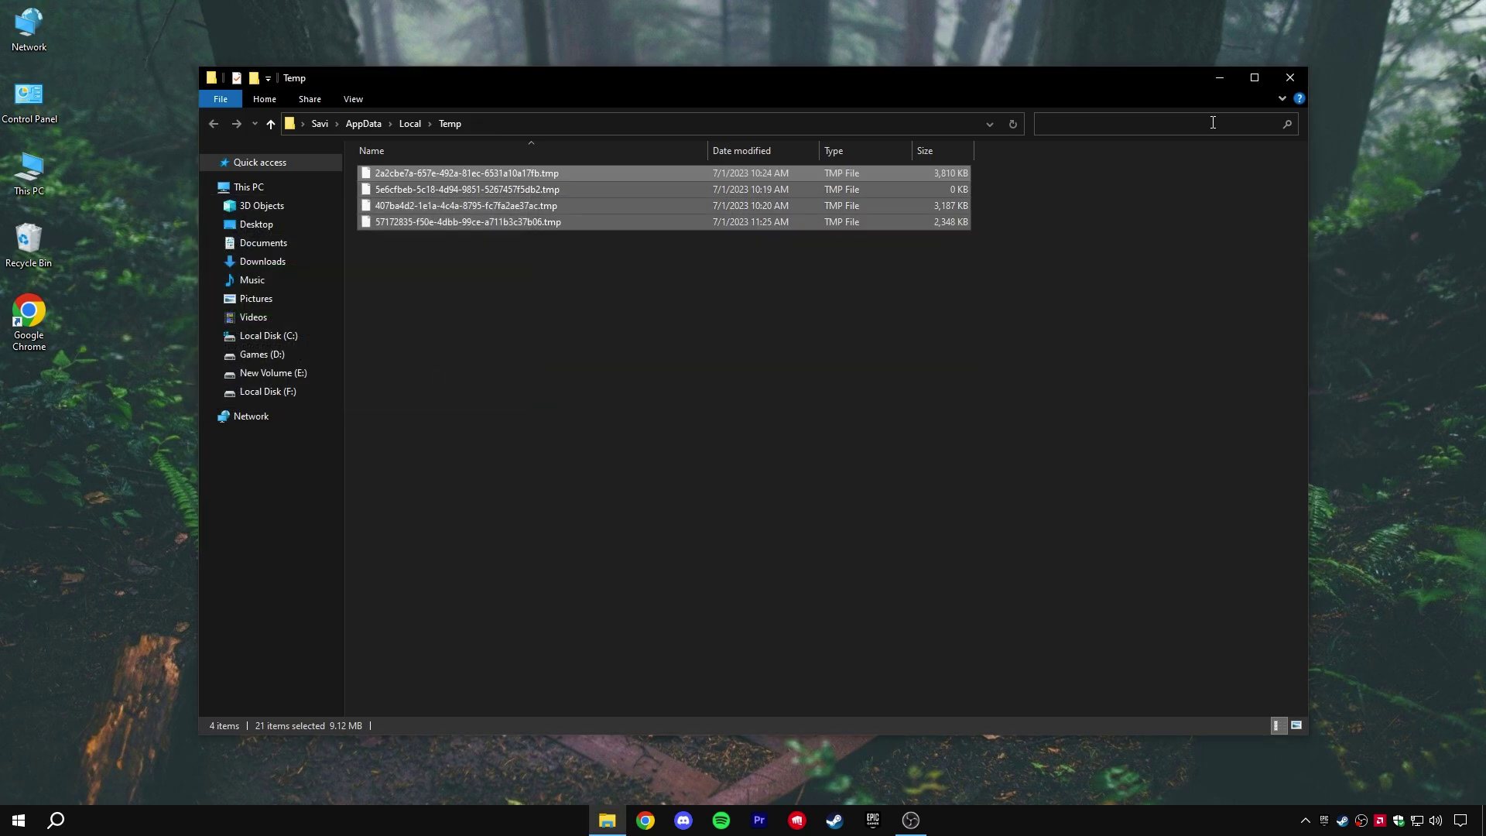
pyautogui.click(1289, 78)
# Open the Prefetch folder through the Run dialog and delete its contents, skipping files in use
pyautogui.rightClick(19, 819)
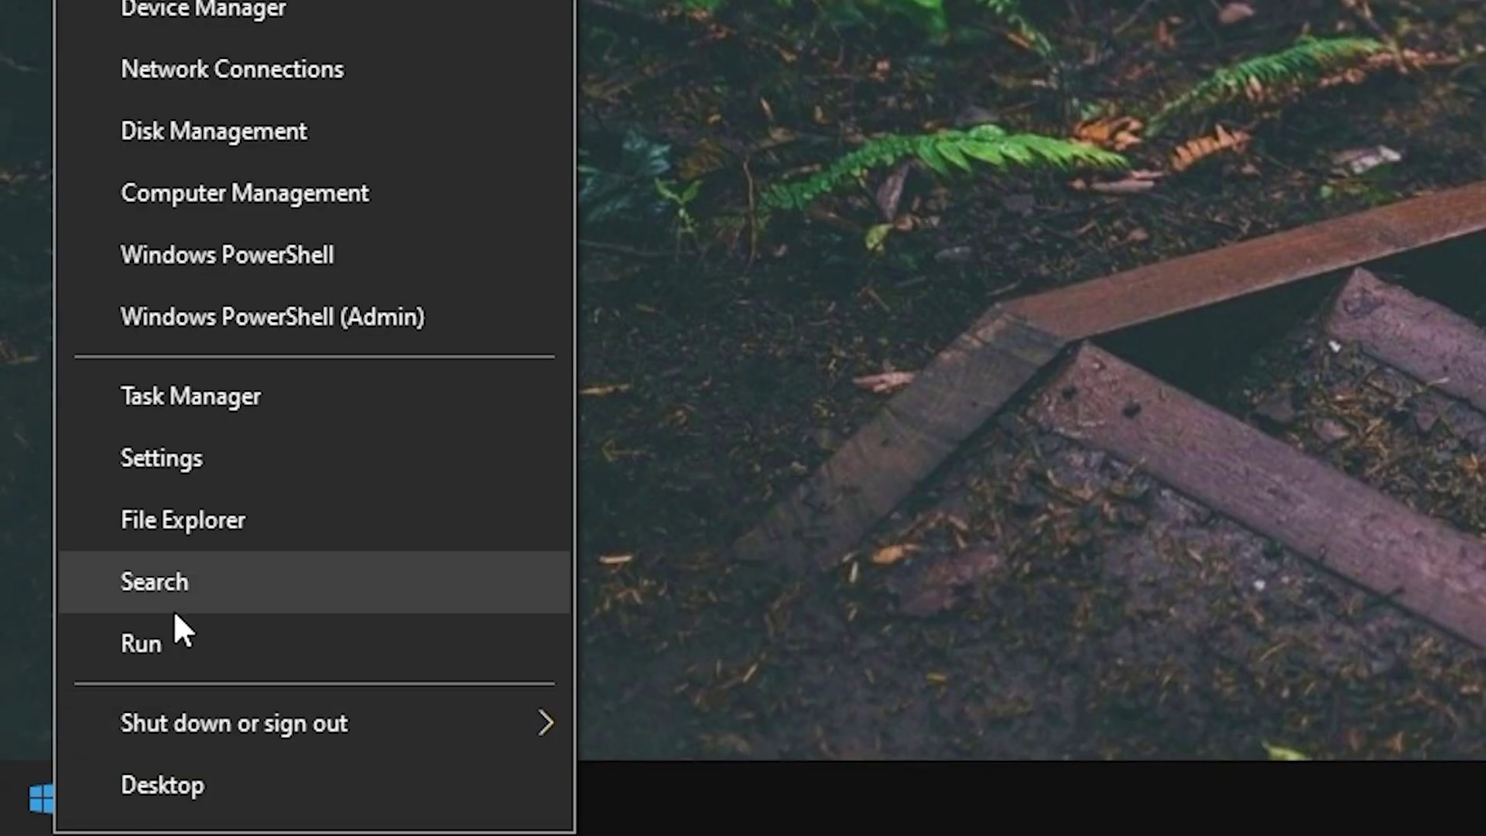
pyautogui.click(70, 754)
pyautogui.press('BackSpace')
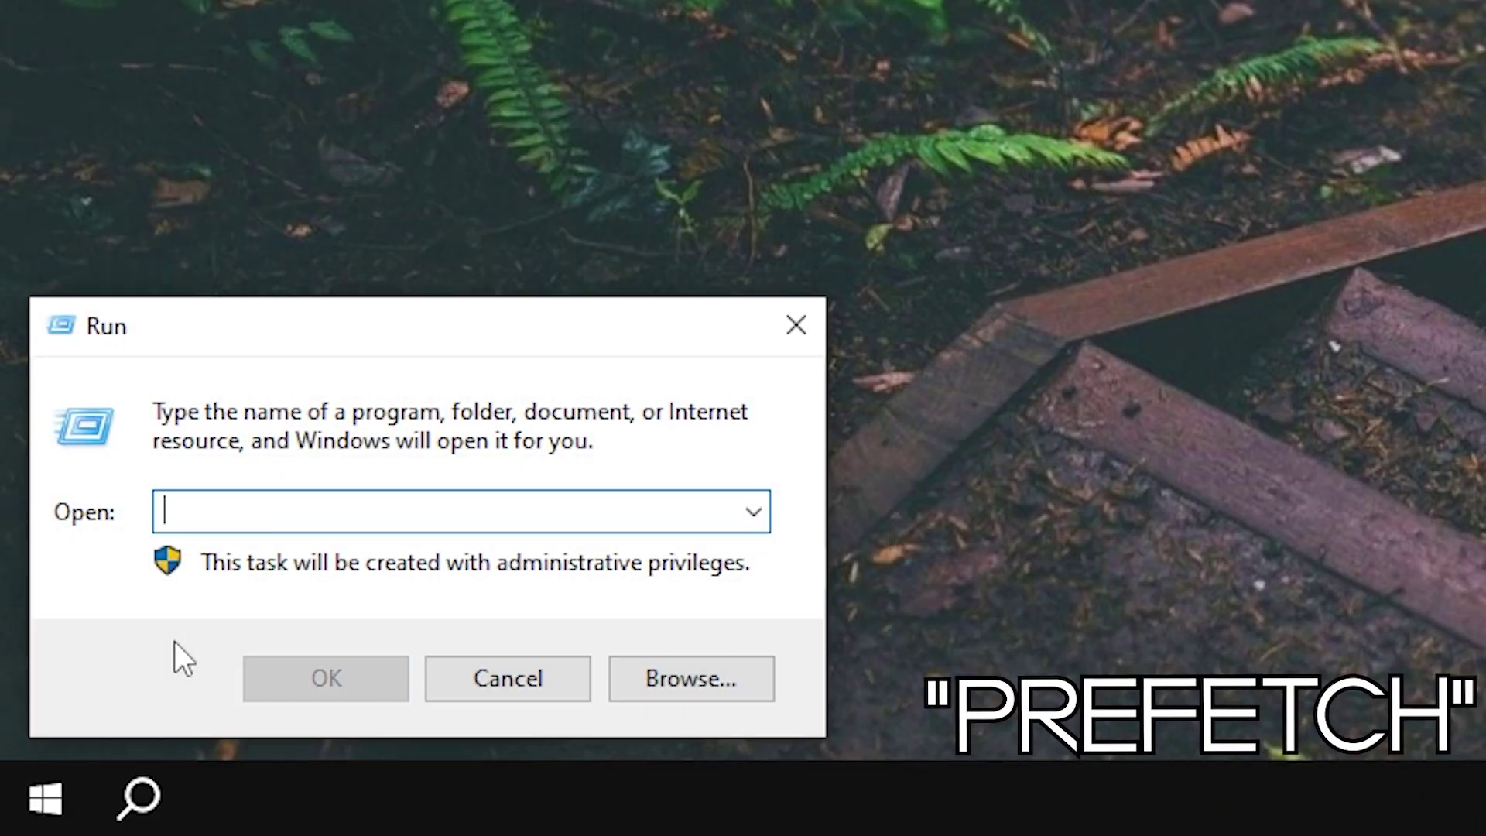
pyautogui.write('Prefetch')
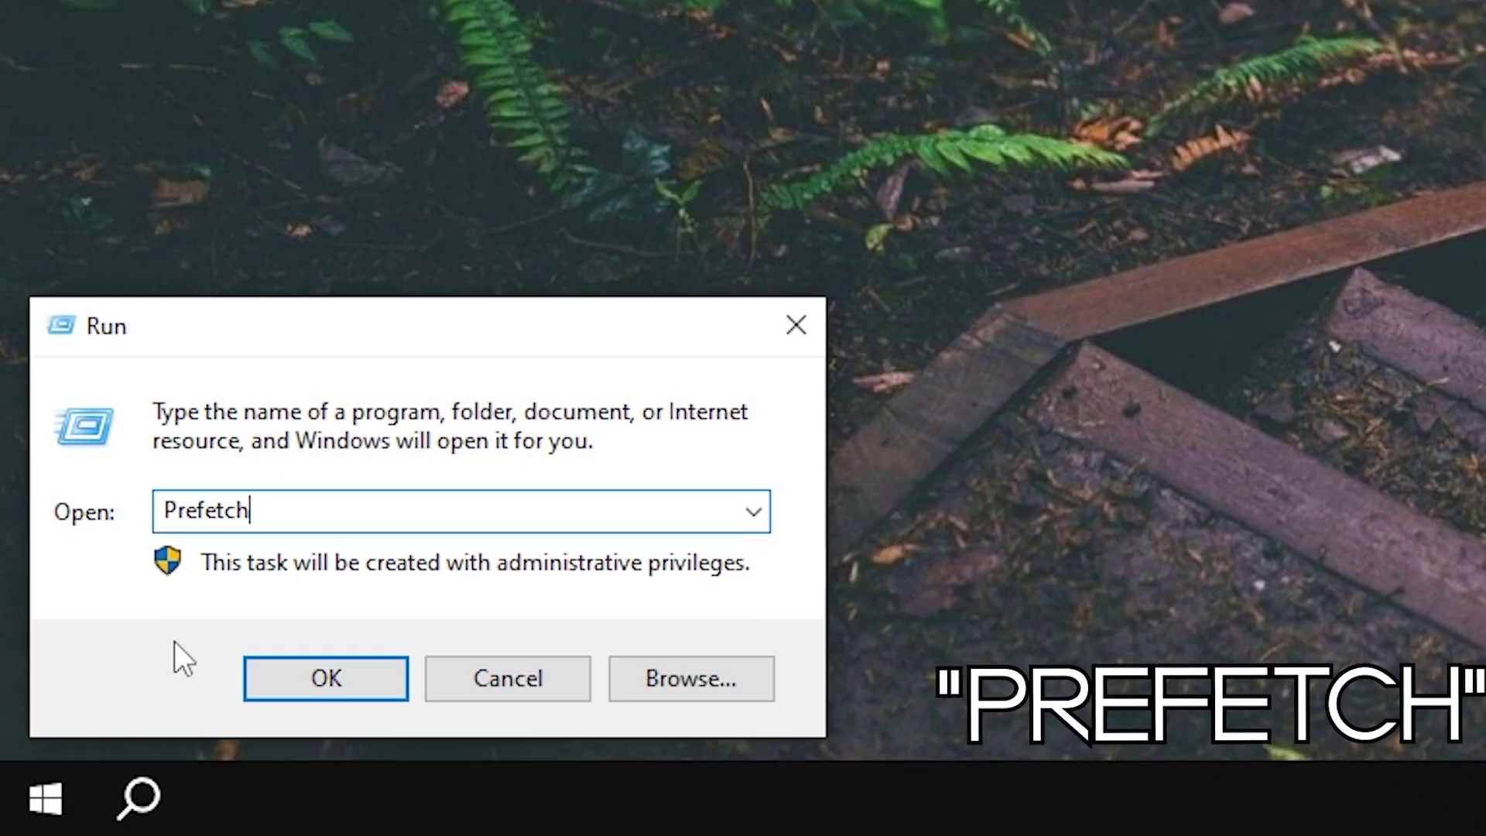
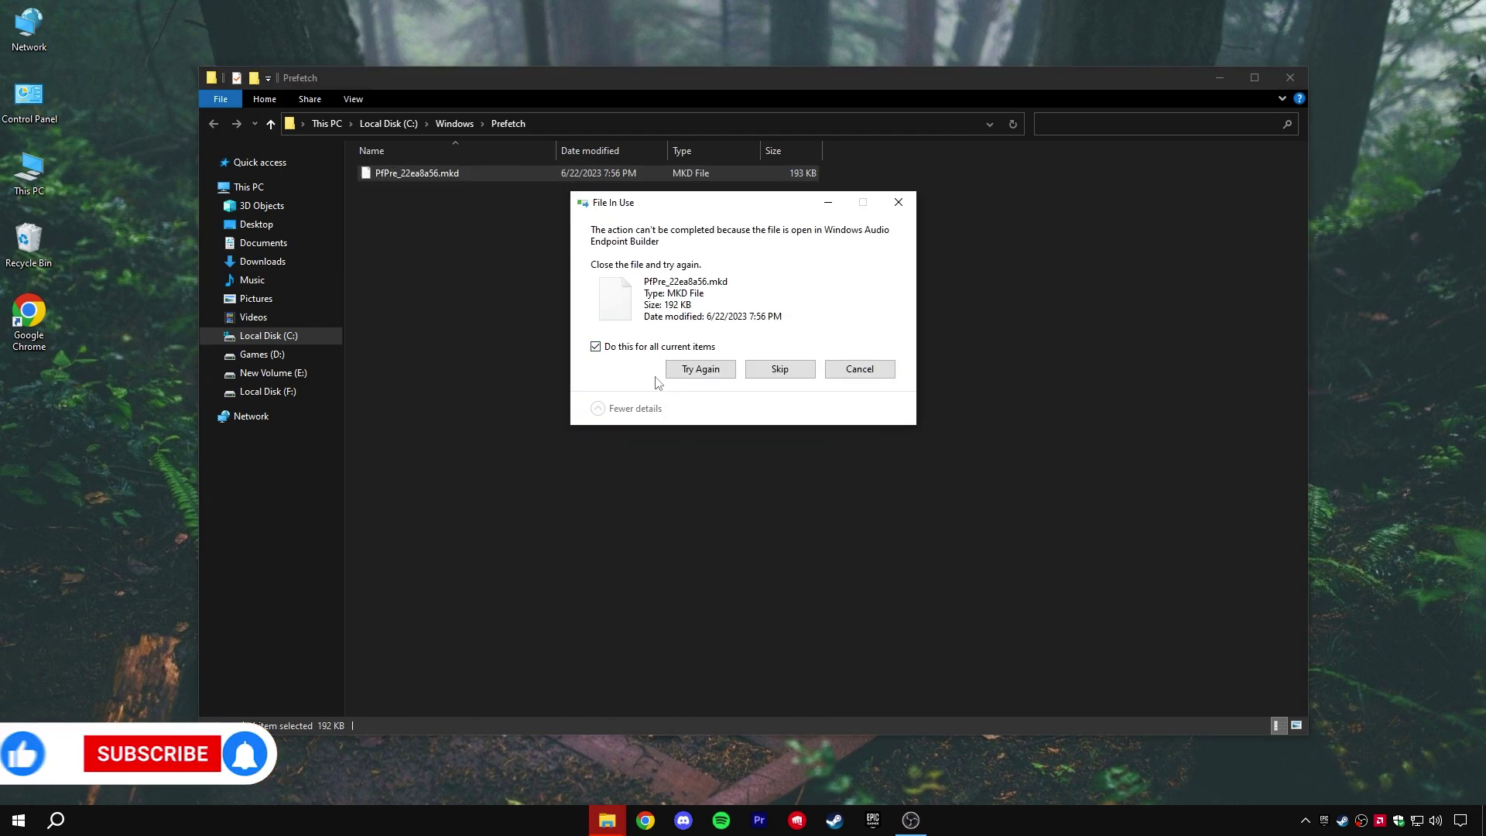
pyautogui.click(779, 371)
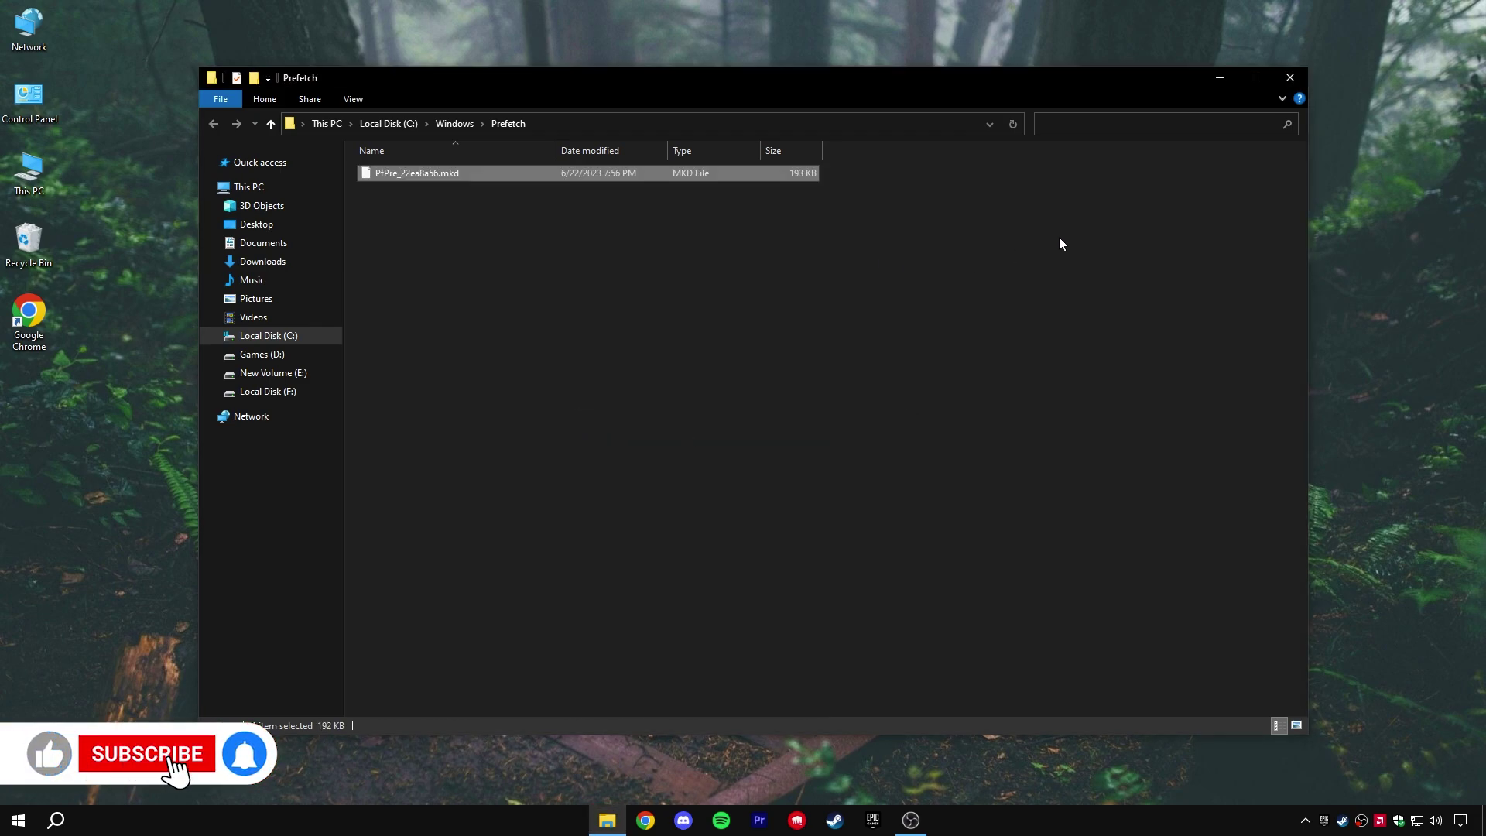
pyautogui.click(1286, 83)
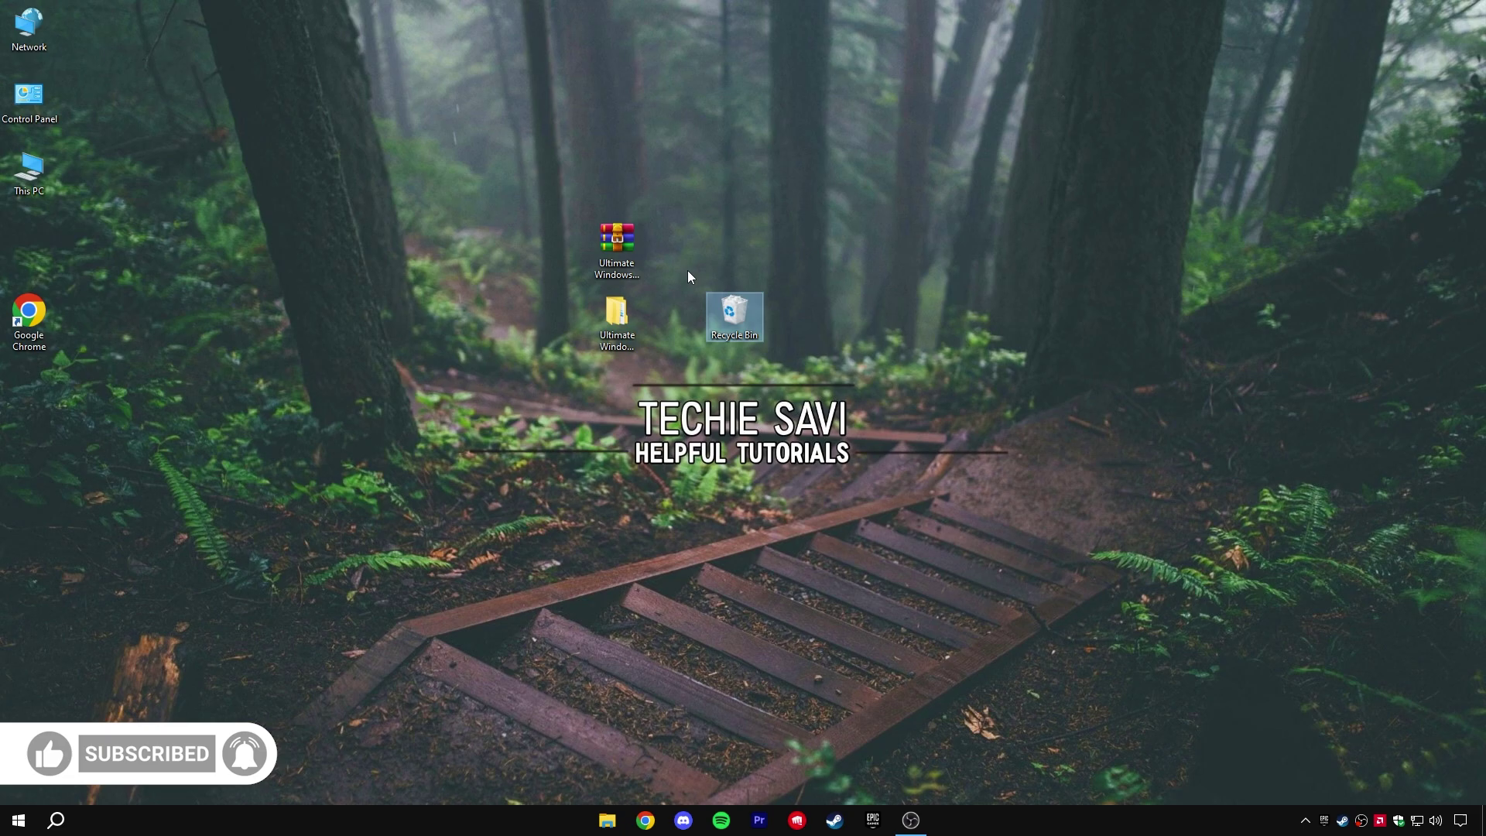
# Empty the Recycle Bin, permanently deleting all of its items
pyautogui.rightClick(747, 341)
pyautogui.click(766, 355)
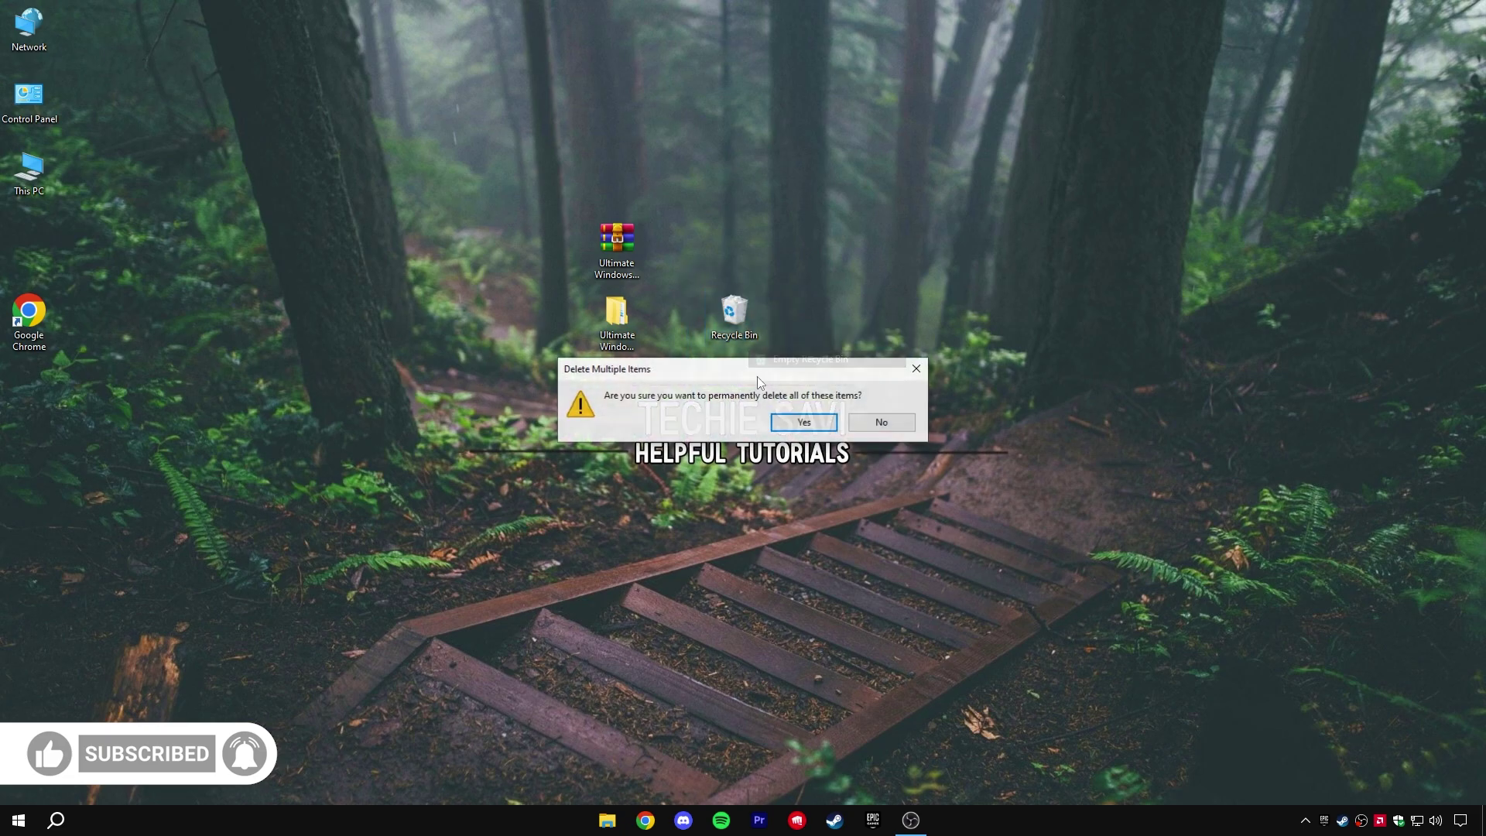
pyautogui.click(825, 424)
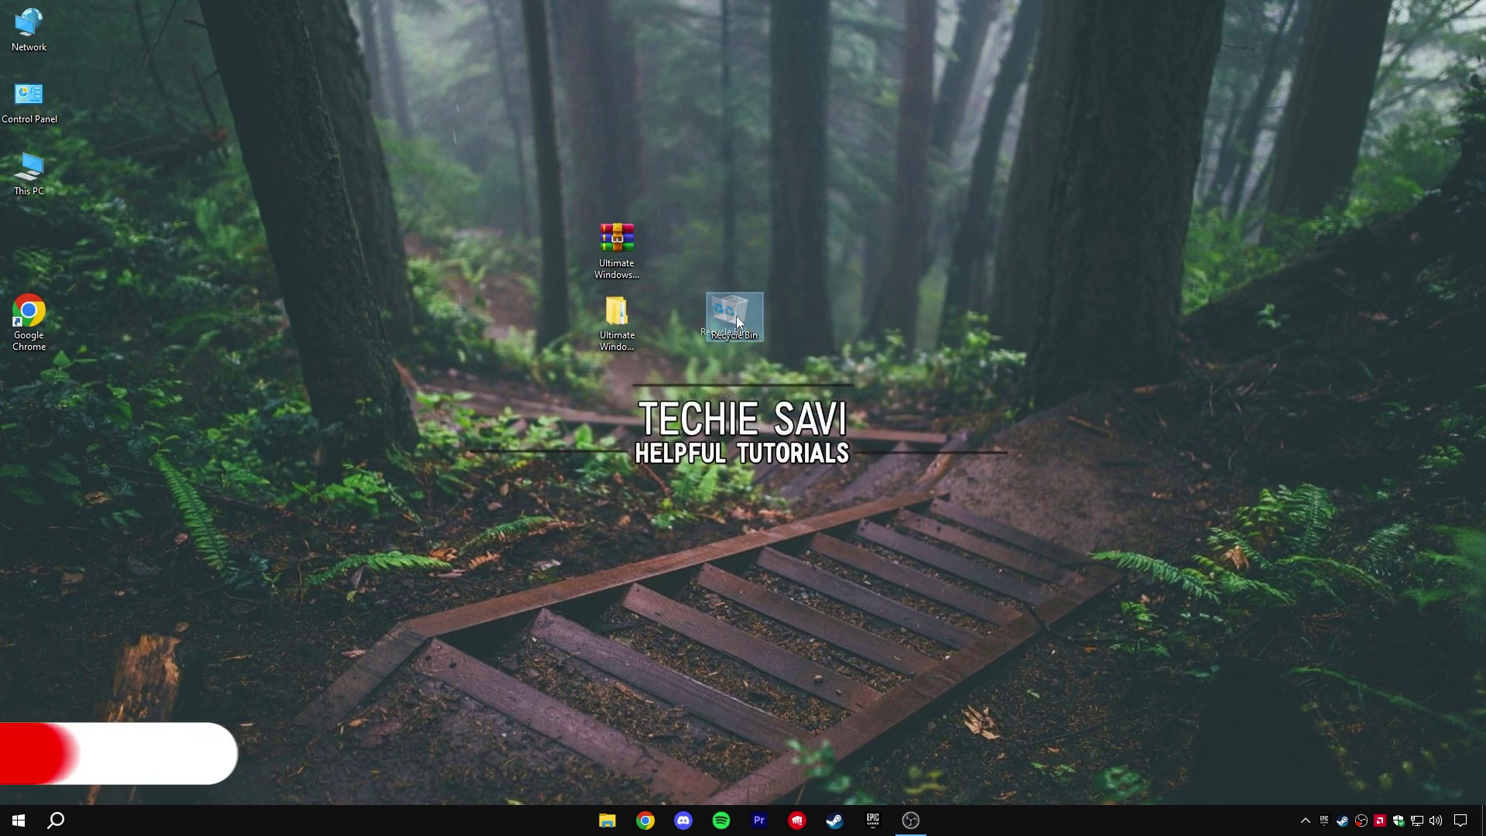